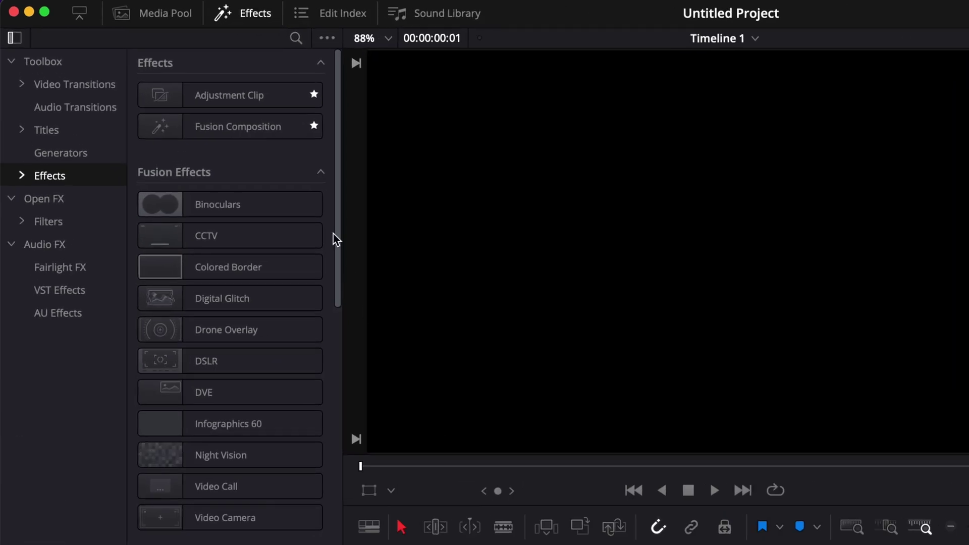
Place a Fusion Composition clip on track V1 and extend it to about 48 seconds (48:22)
left_click(151, 85)
left_click_drag(214, 129, 669, 439)
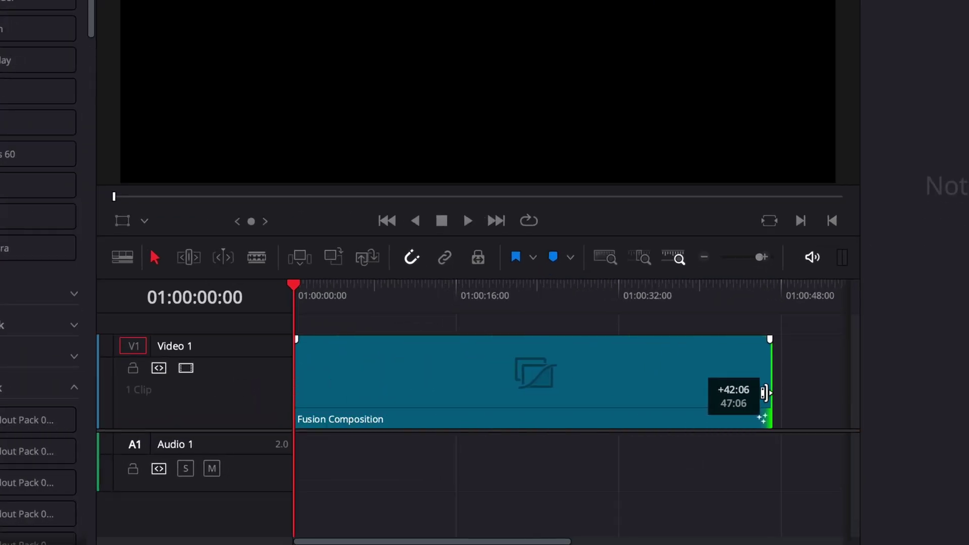
left_click_drag(765, 393, 779, 394)
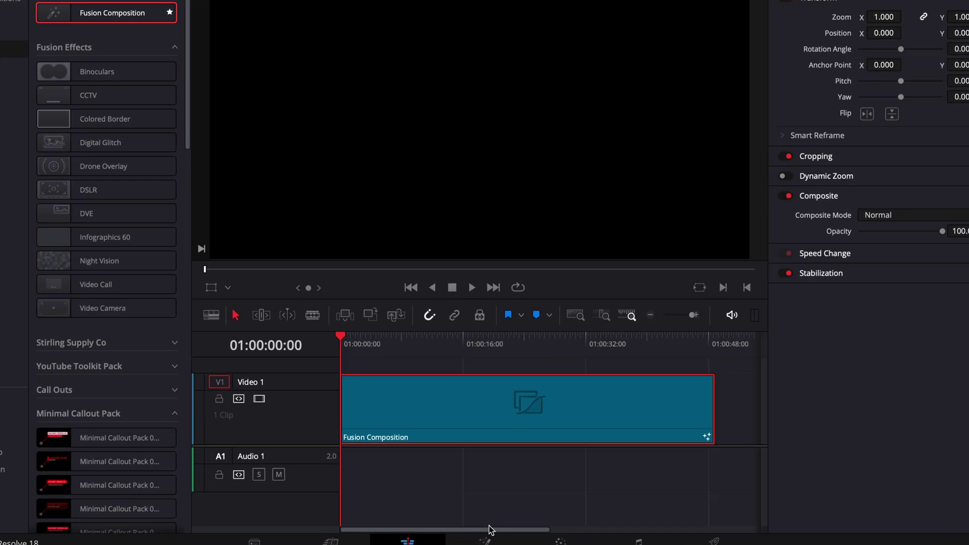
Open the composition in Fusion and add a Background node with Alpha set to 0
left_click(485, 543)
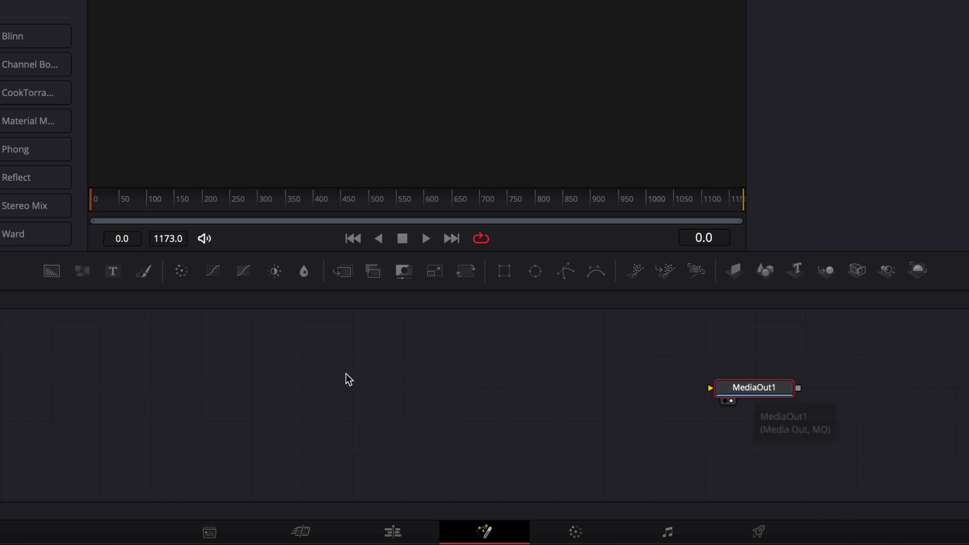
left_click_drag(51, 275, 734, 398)
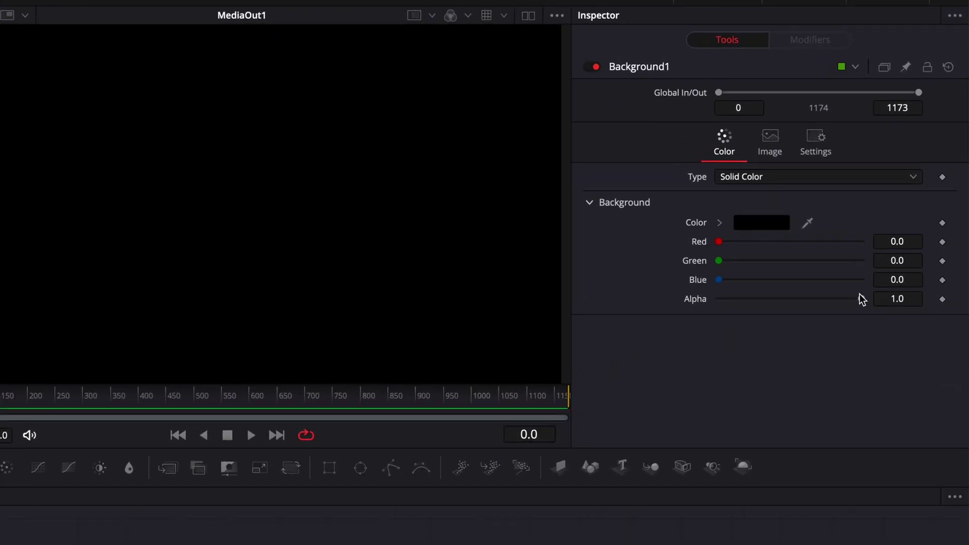
left_click_drag(889, 219, 768, 225)
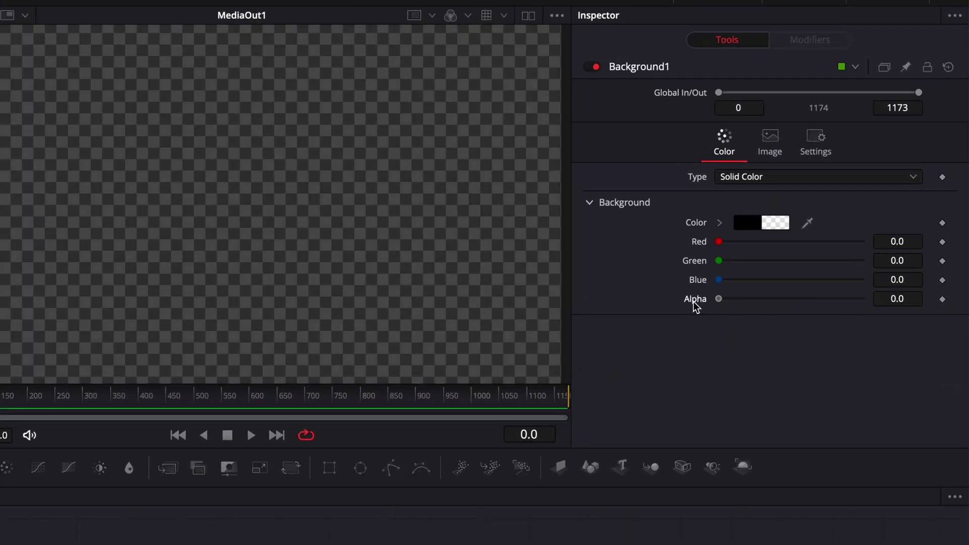
Turn off Auto Resolution and make the background 1920 by 4096
left_click(775, 150)
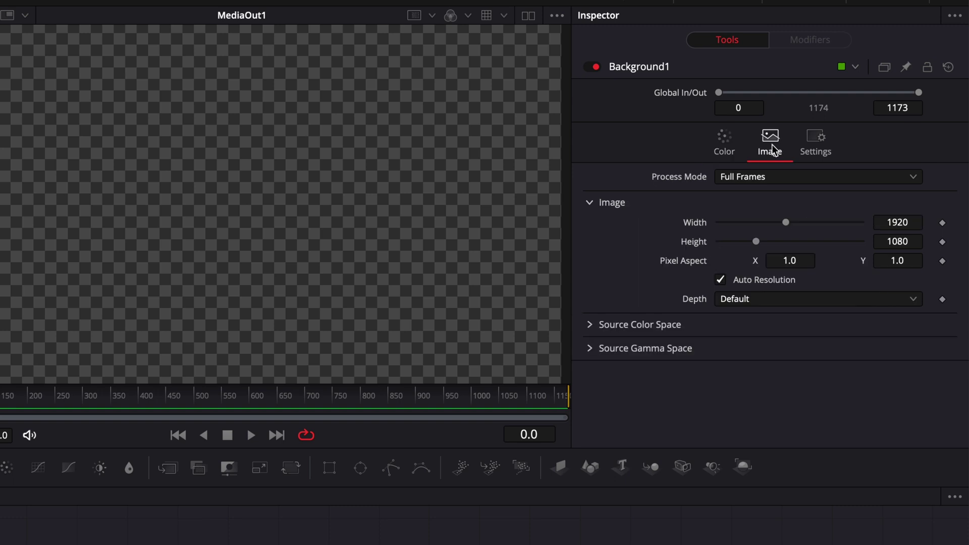
left_click(720, 281)
left_click_drag(756, 242, 898, 248)
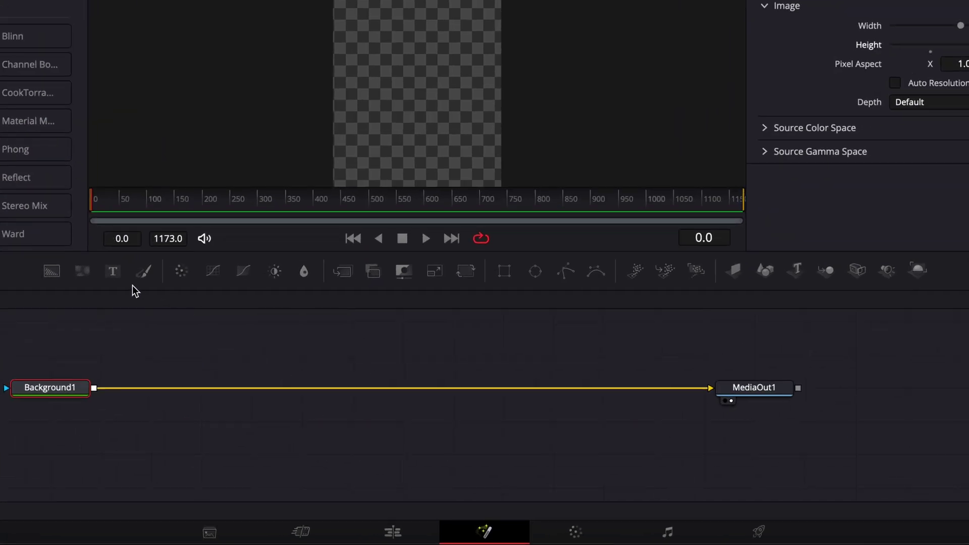
Add a Text+ node merged over the background reading 'Art Director'
left_click_drag(113, 272, 96, 408)
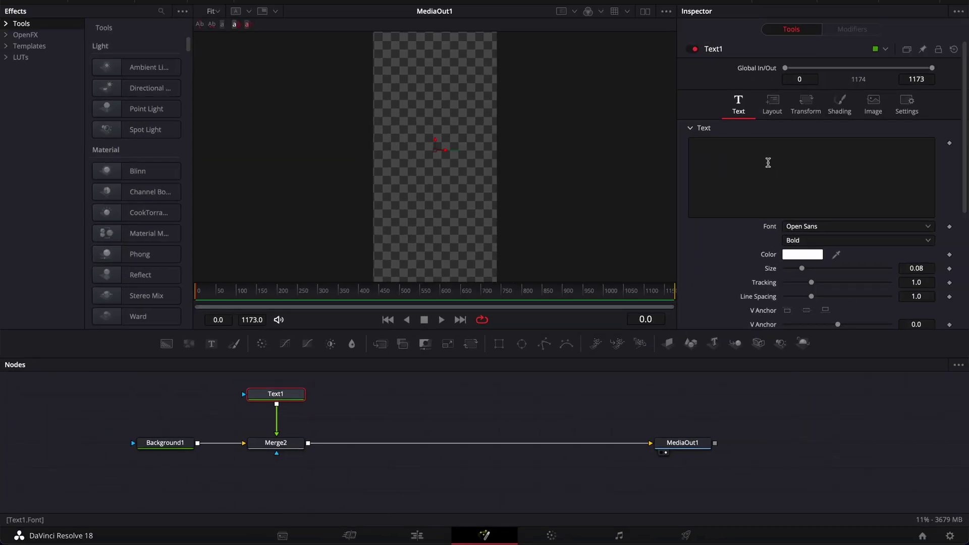
left_click(769, 163)
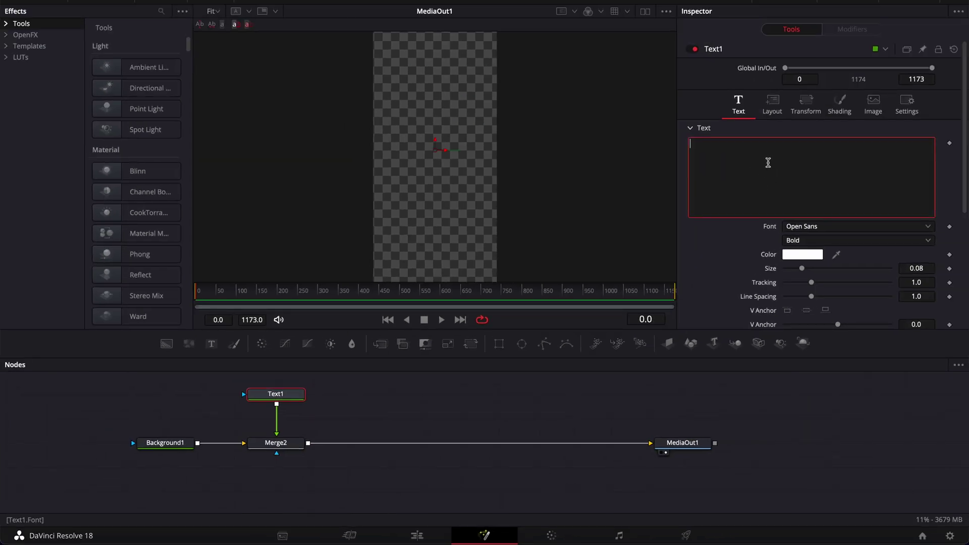
type("Ar")
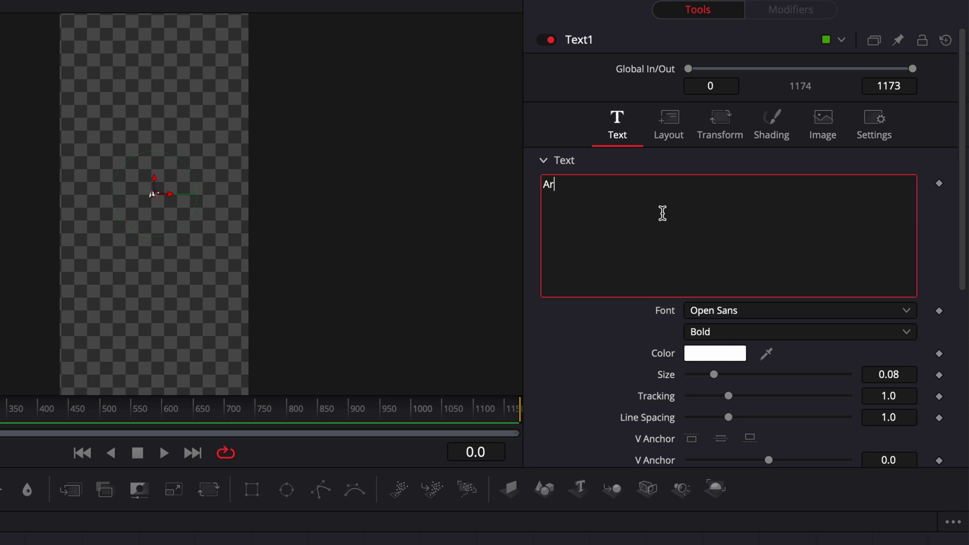
type("t Director")
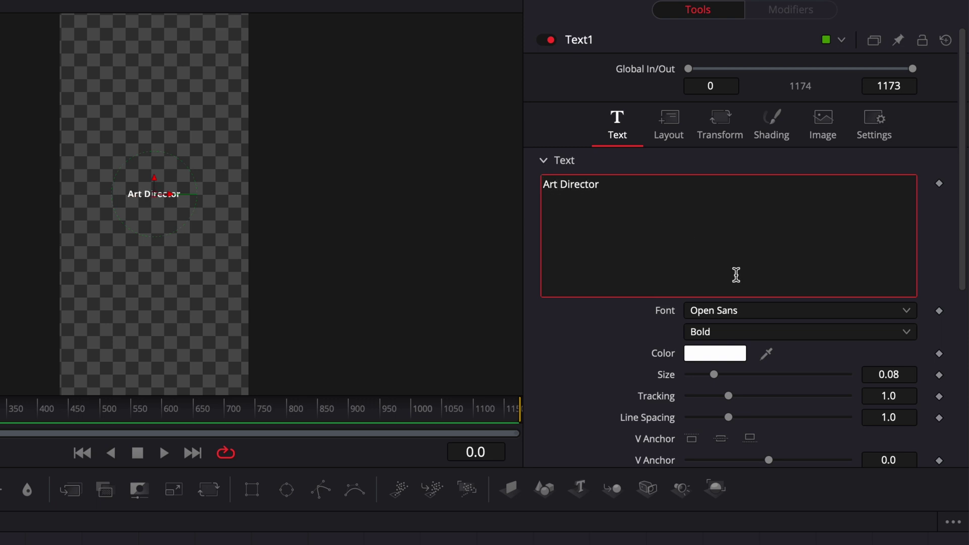
Set the text to Times New Roman Regular at size 0.025
left_click(734, 311)
scroll(735, 311, "down", 15)
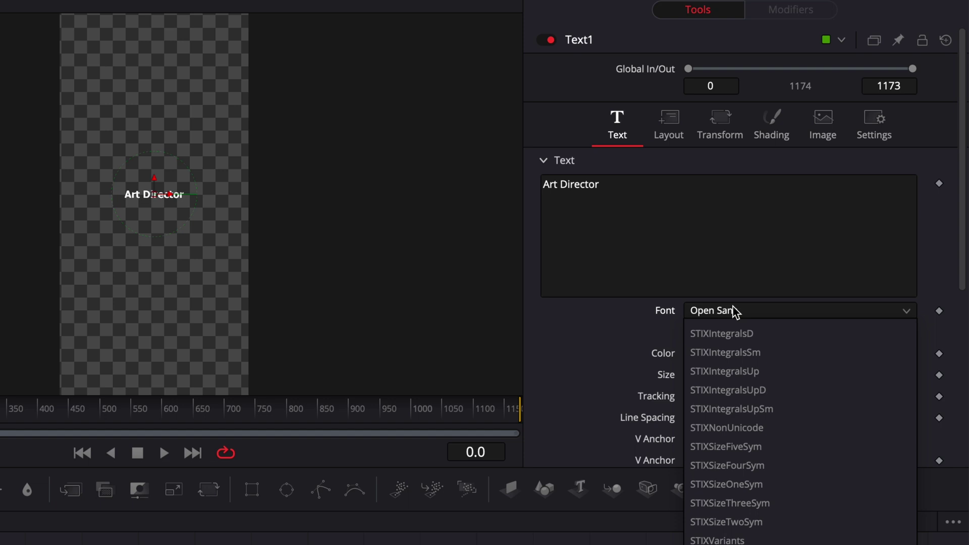
scroll(735, 311, "down", 1)
left_click(727, 332)
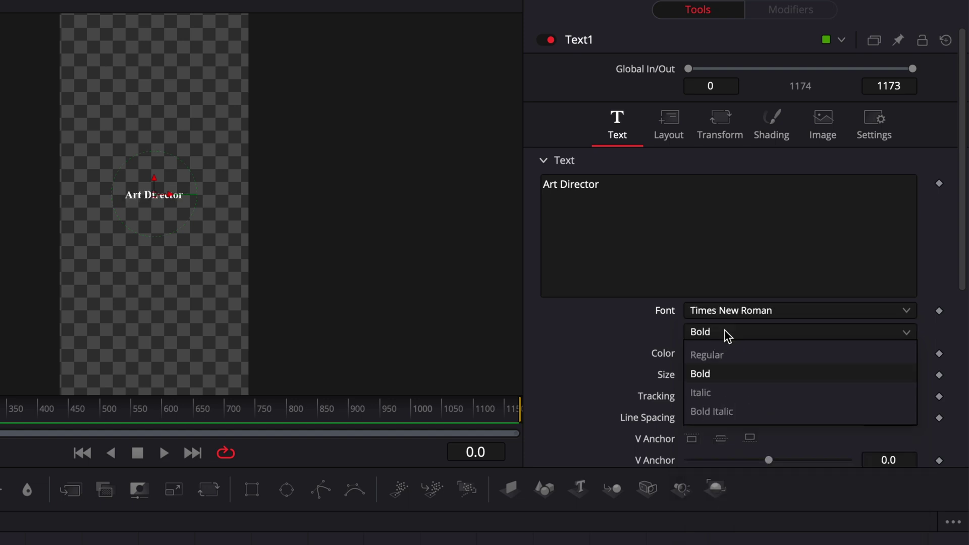
left_click(725, 354)
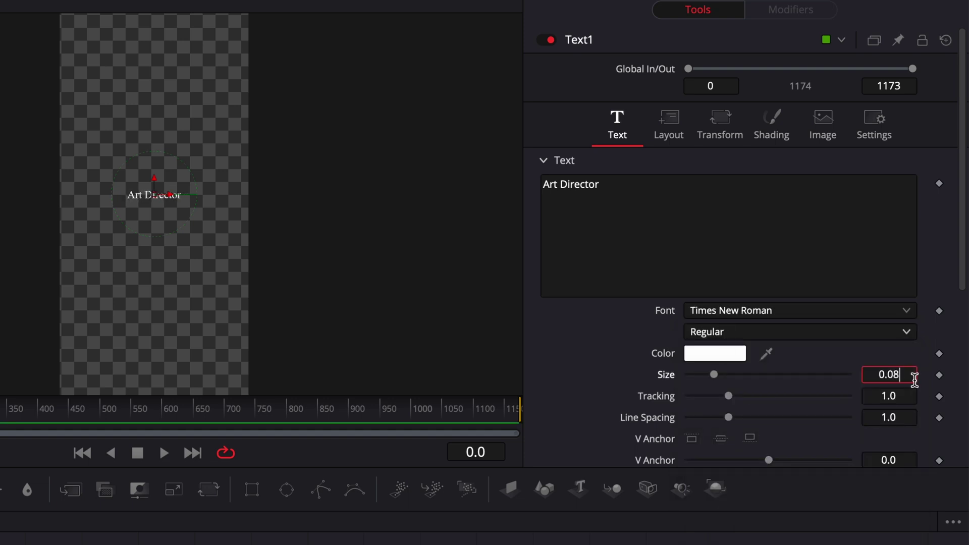
key("BackSpace")
type("25")
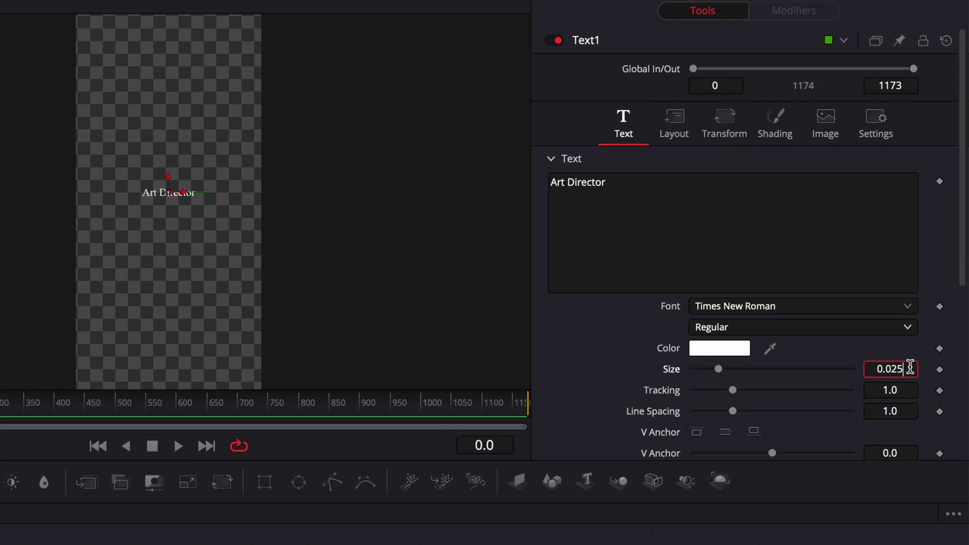
key("Return")
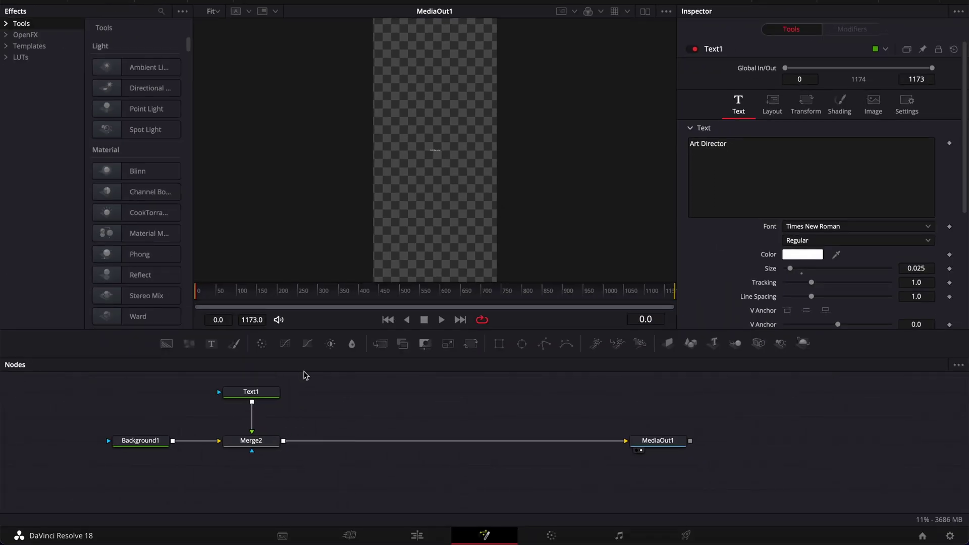
Add Background2, merge the credits over it as Merge2_1, and connect Merge2_1 to MediaOut1
left_click_drag(166, 344, 487, 479)
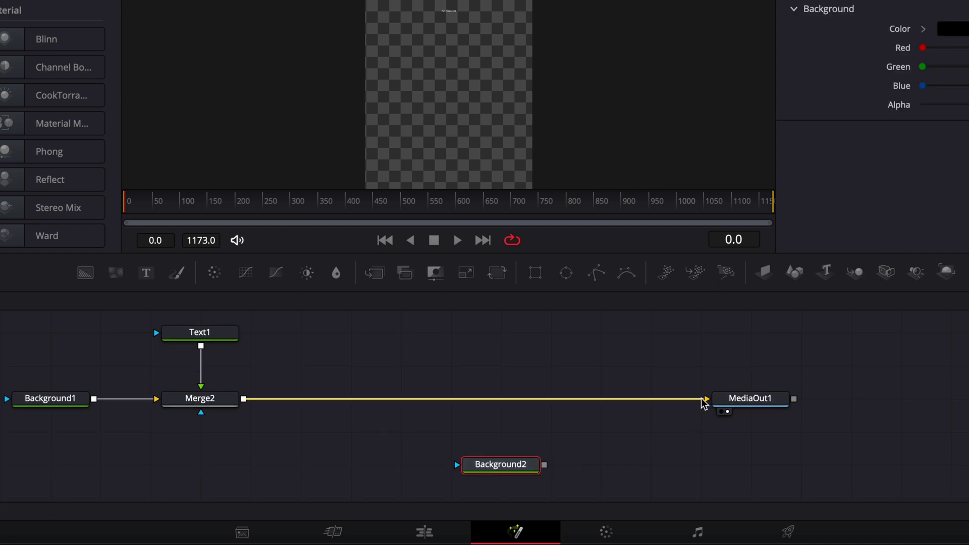
left_click_drag(704, 404, 629, 387)
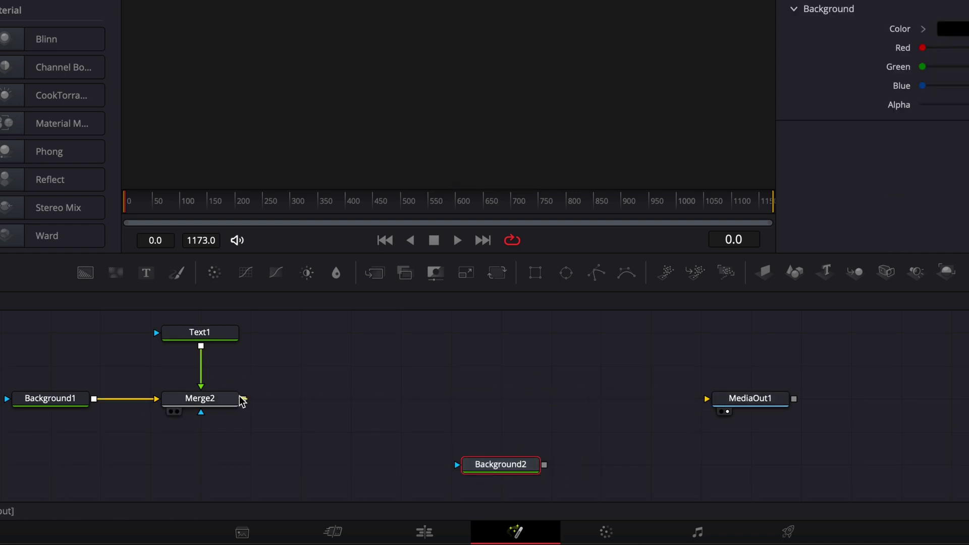
left_click_drag(243, 399, 546, 493)
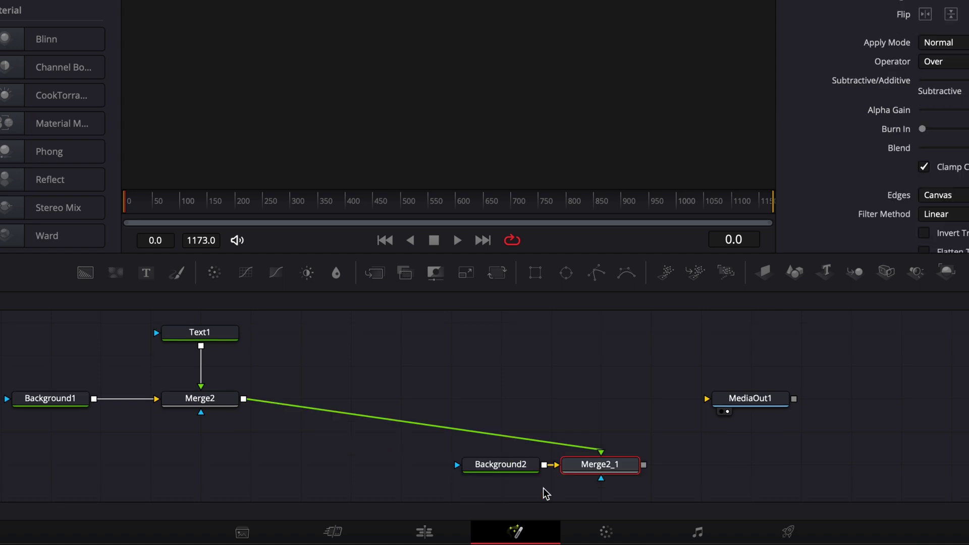
left_click_drag(645, 464, 710, 403)
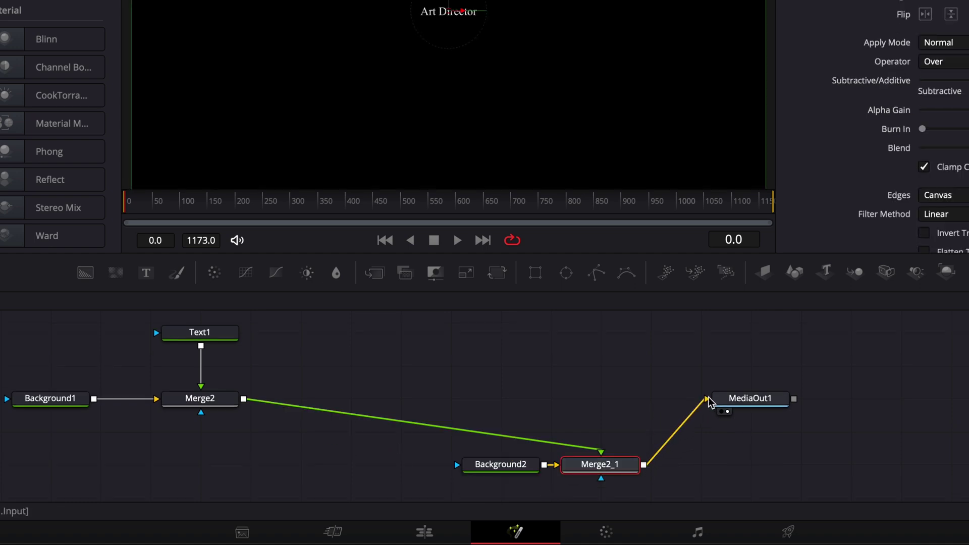
Insert a Transform node after Merge2 using the Shift+Space tool search
left_click(209, 400)
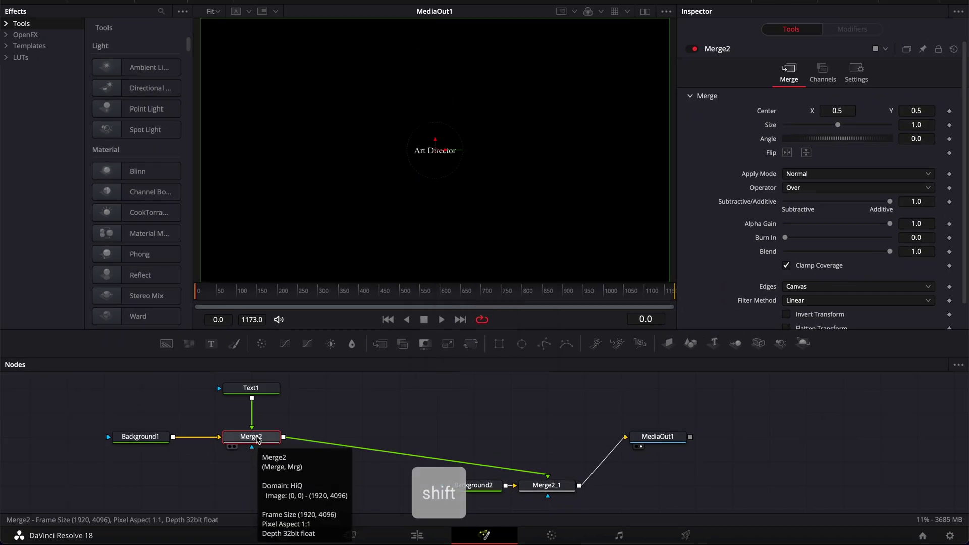
key("shift+space")
type("tra")
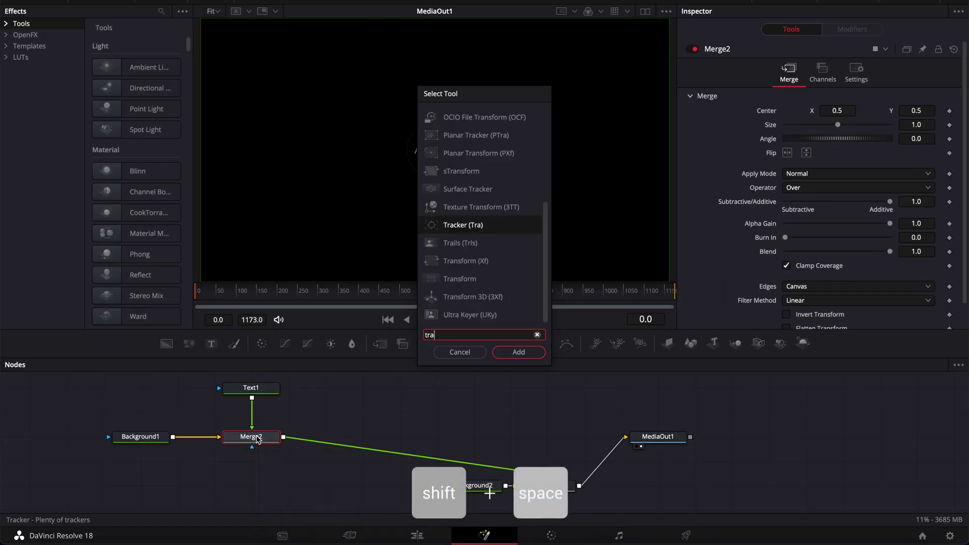
type("nsform")
key("Return")
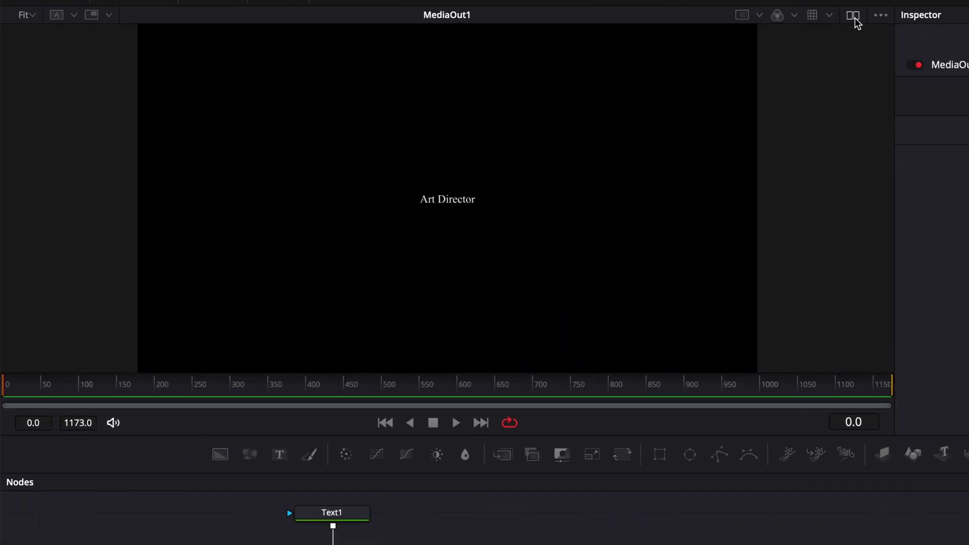
Turn on dual viewers and drag Transform1's center to slide the credits through the HD frame
left_click(645, 11)
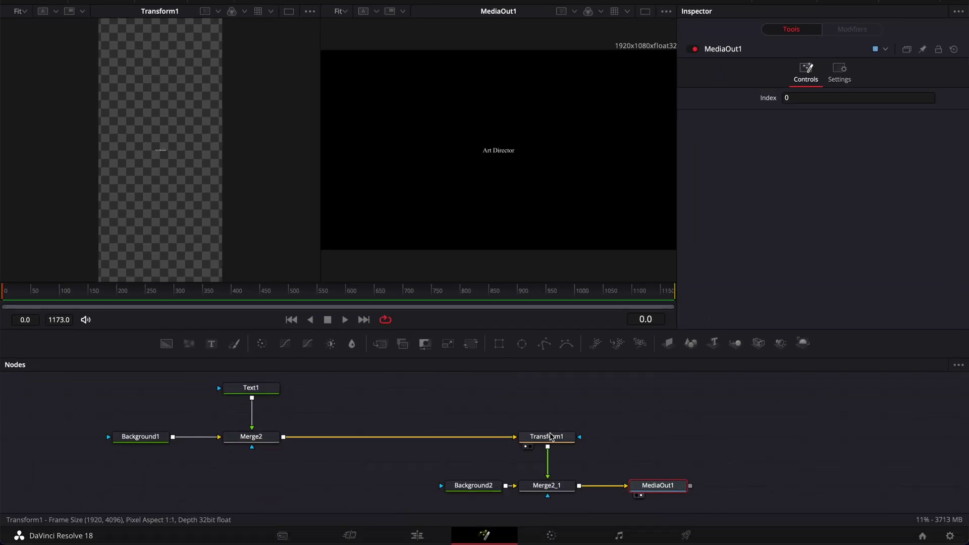
left_click(544, 437)
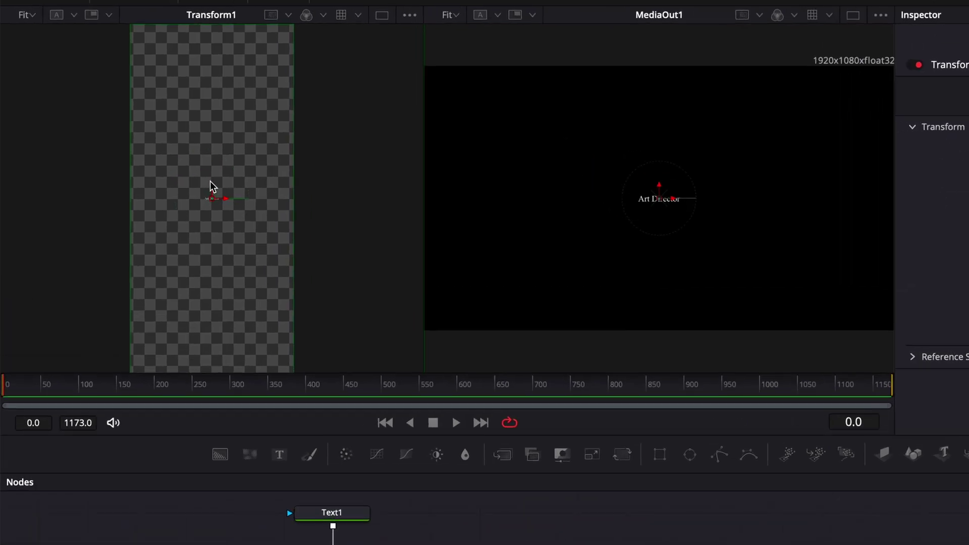
left_click_drag(211, 182, 205, 126)
left_click_drag(196, 85, 212, 296)
left_click_drag(207, 233, 207, 161)
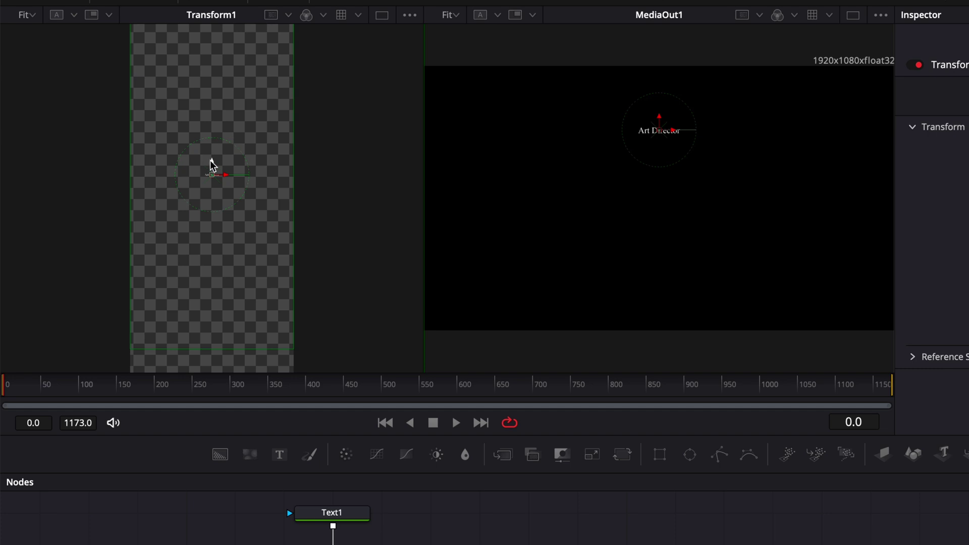
left_click_drag(212, 163, 212, 115)
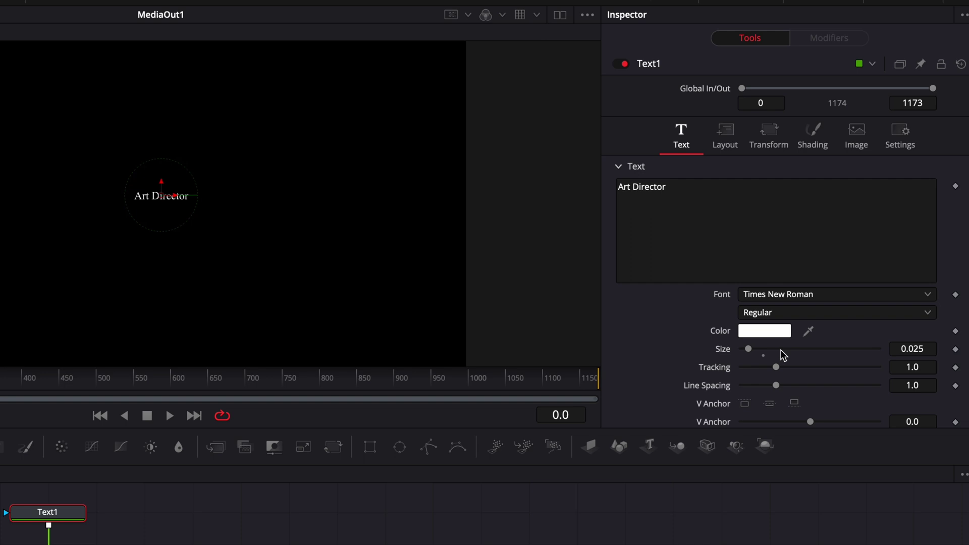
Set the Text1 size to 0.03
left_click(915, 347)
type("0.03")
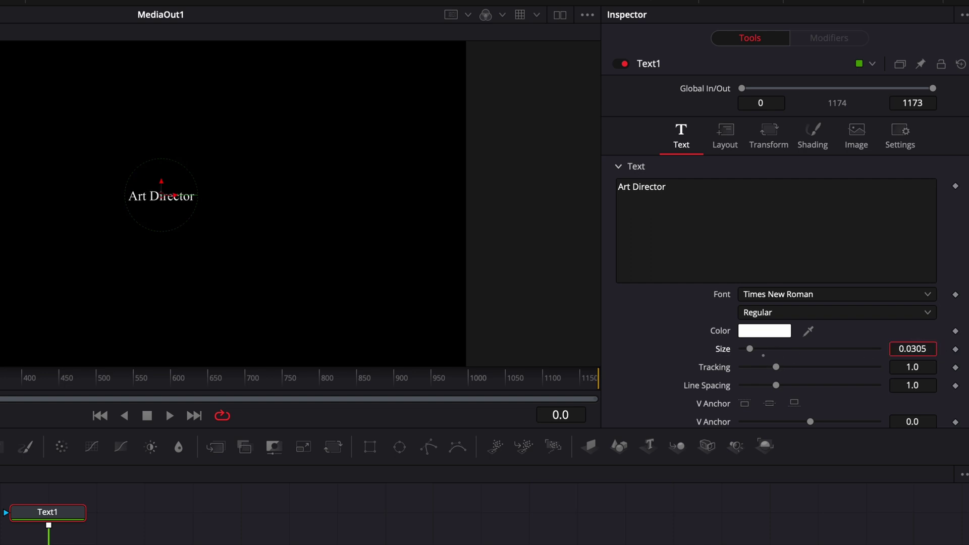
key("Tab")
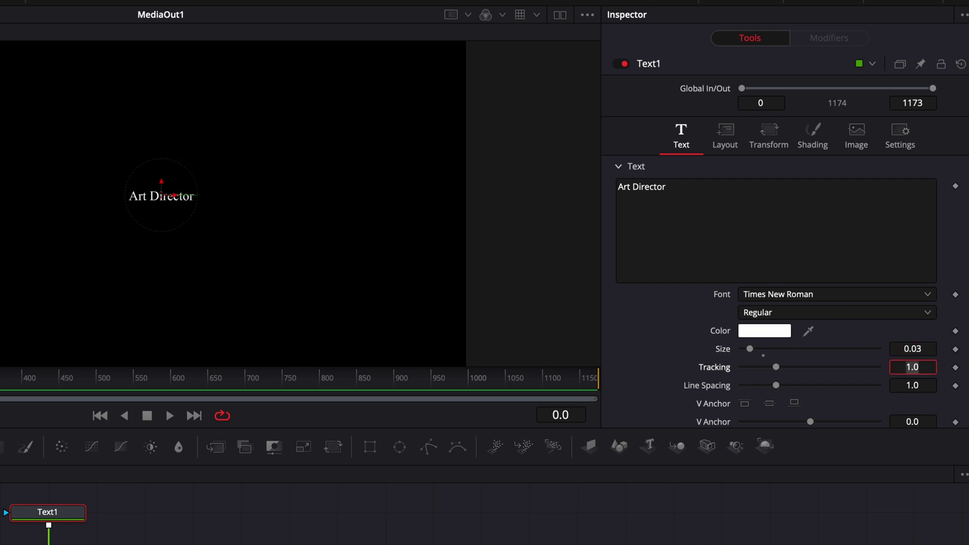
Add 'Camera Operator' as a new line below Art Director
left_click(698, 189)
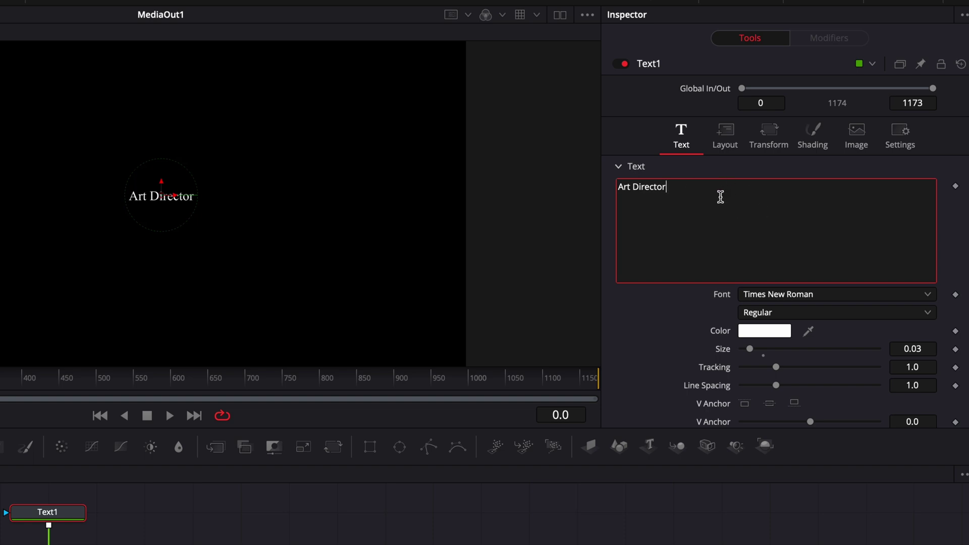
key("Return")
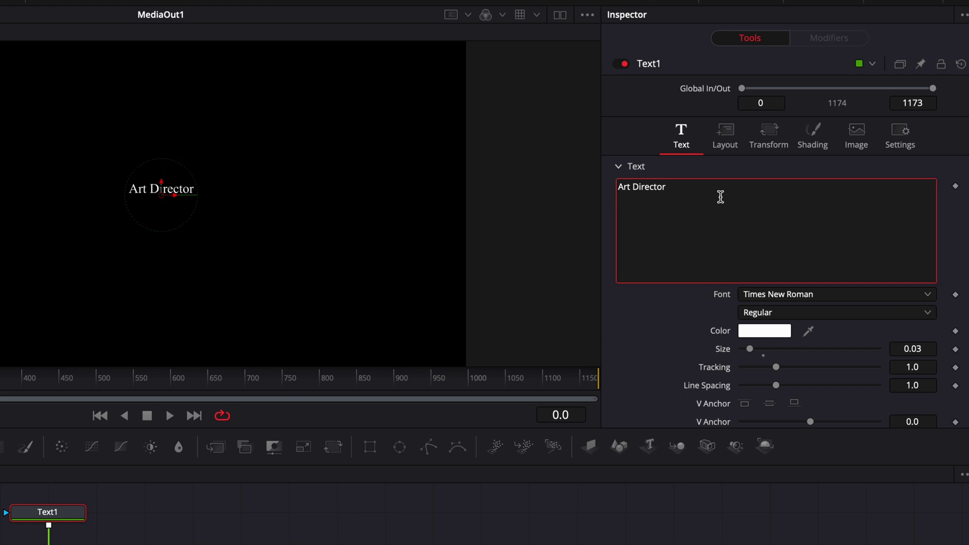
type("Camera Operator")
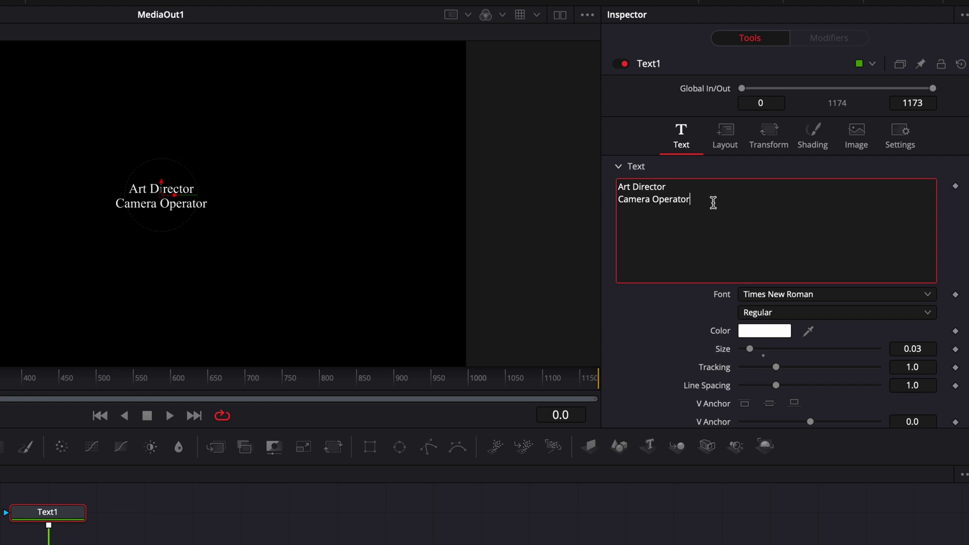
key("Return")
key("Return")
key("Return")
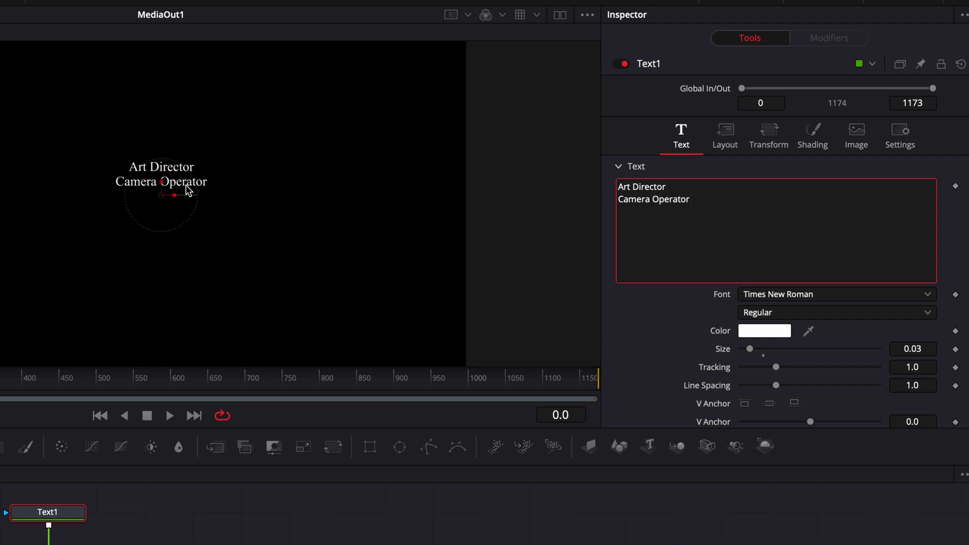
key("BackSpace")
key("BackSpace")
key("BackSpace")
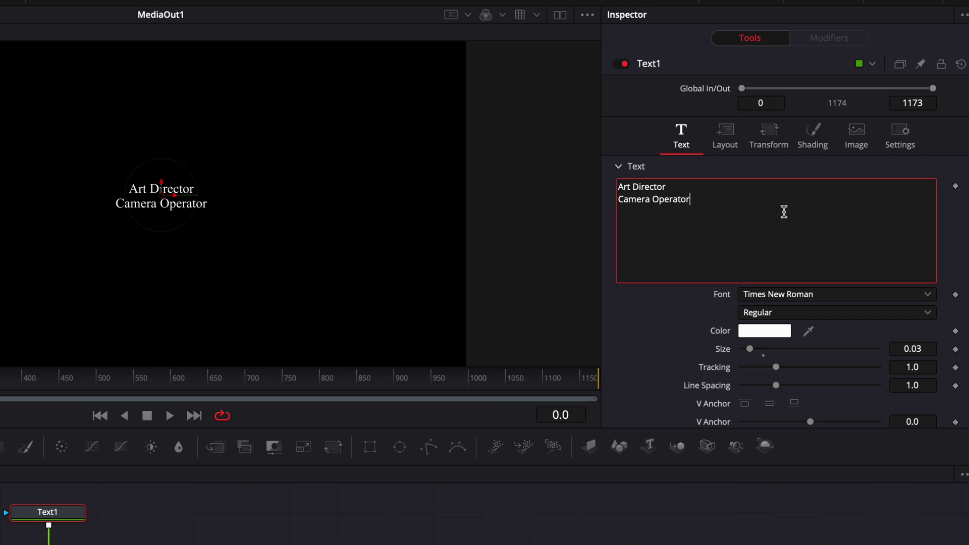
Set V Anchor to -1.0 (Top), then try and undo test lines after Camera Operator
scroll(708, 346, "down", 3)
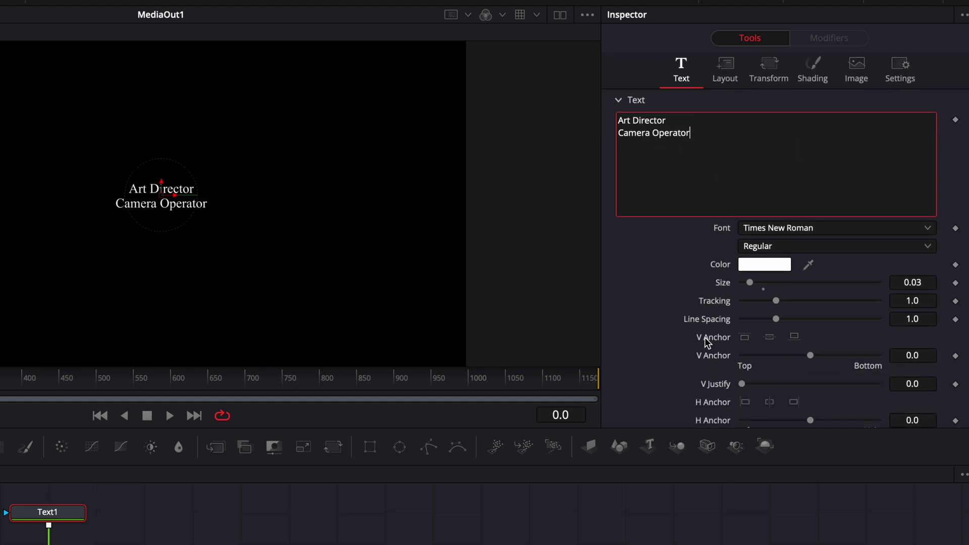
left_click(809, 356)
left_click_drag(810, 356, 717, 371)
left_click(698, 137)
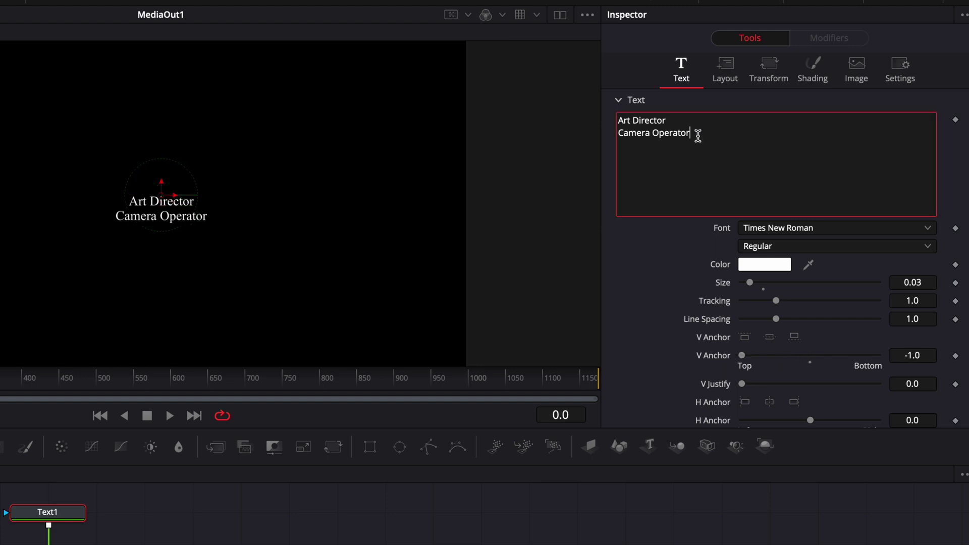
key("Return")
type("ffgffg")
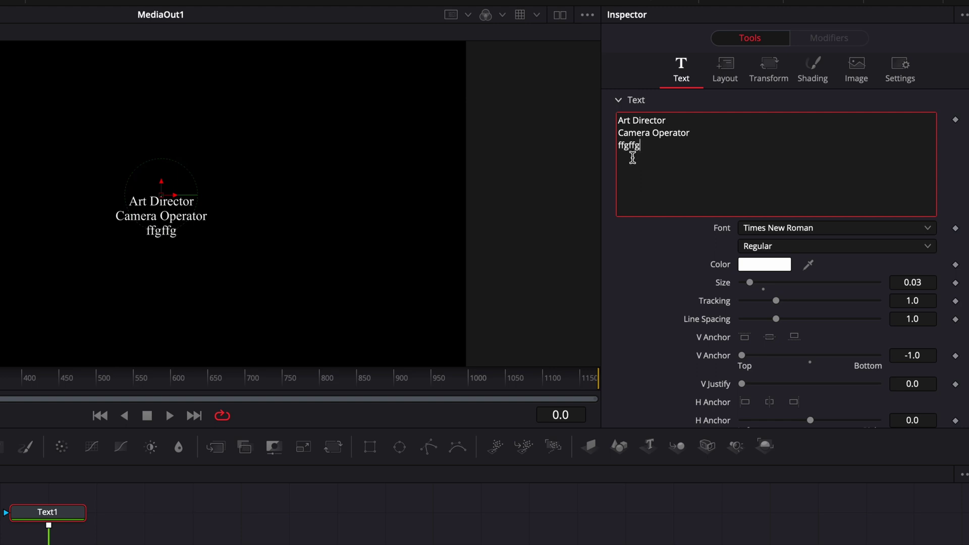
key("Return")
type("dfdfs")
key("ctrl+z")
Set H Anchor to 1.0 (Right) and append filler 'dhdhdhdhdd' after Camera Operator
scroll(674, 270, "down", 3)
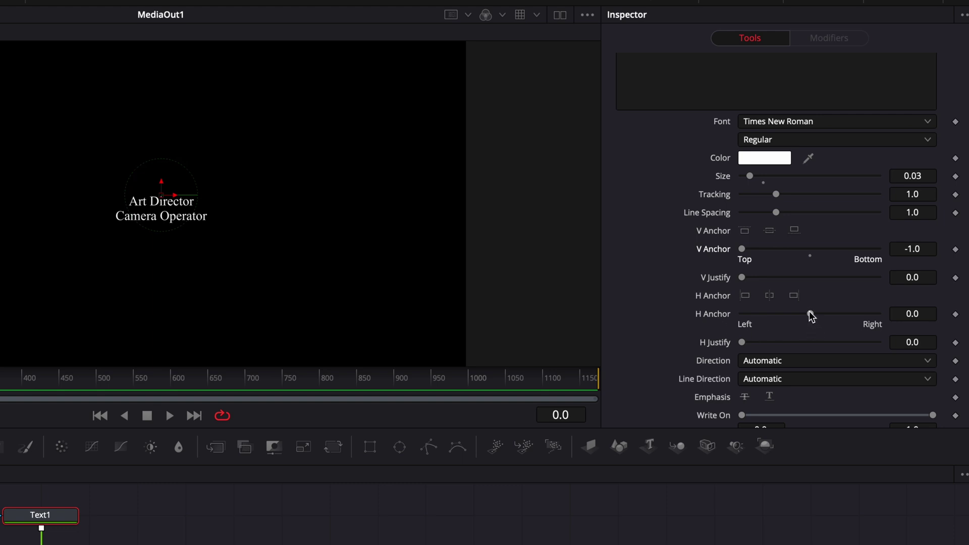
left_click_drag(812, 316, 874, 329)
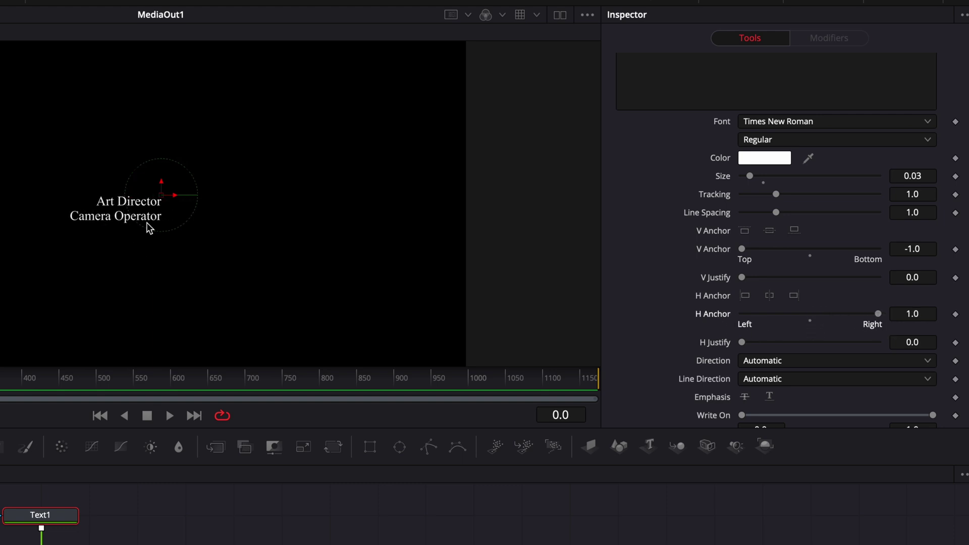
scroll(651, 137, "up", 3)
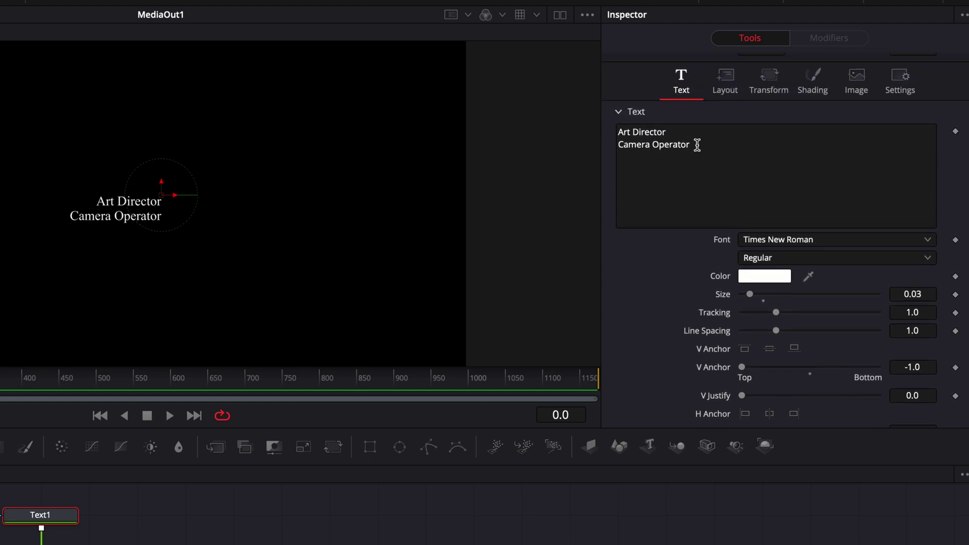
left_click(699, 146)
type("dhdhdhdhdd")
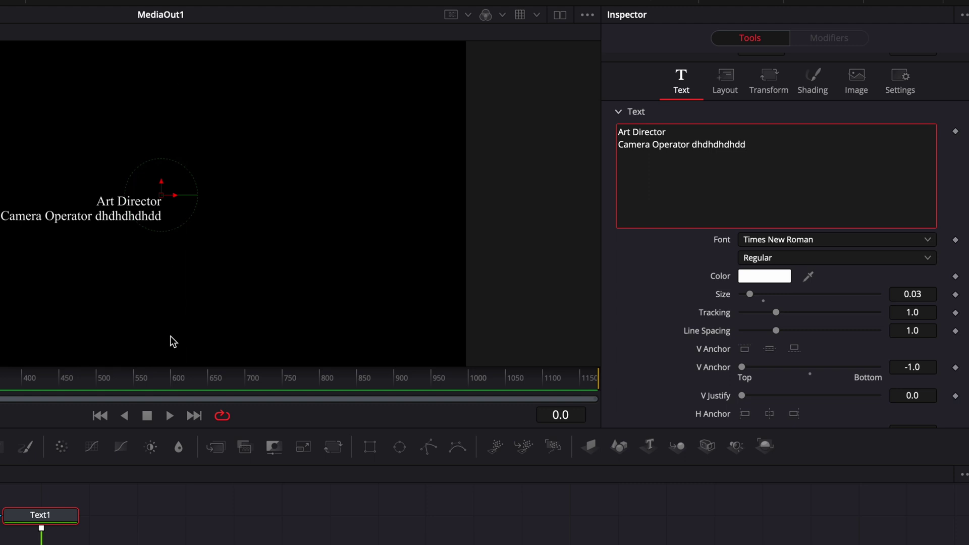
Remove the filler and add 'Steadicam Operator' as the third role line
key("ctrl+z")
scroll(683, 331, "down", 1)
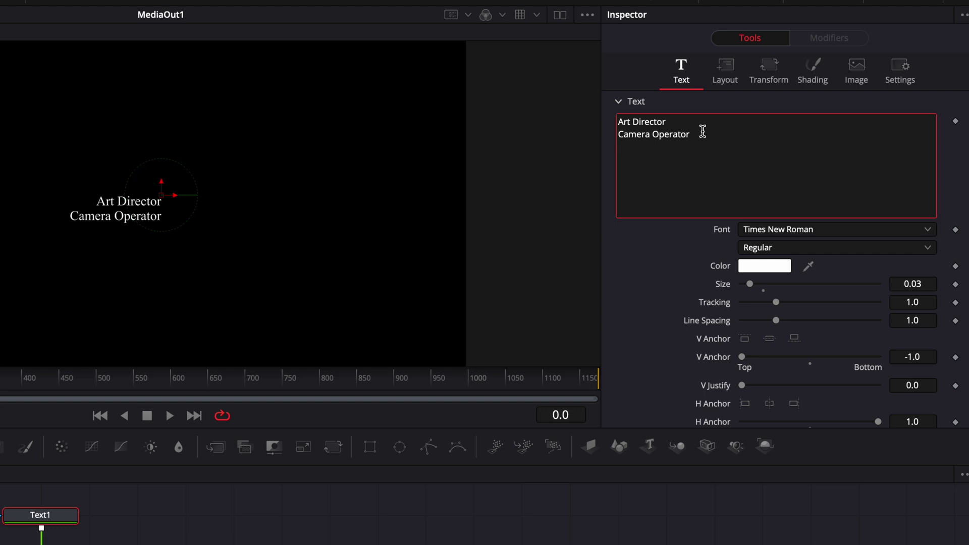
key("Return")
type("Steadicam Op")
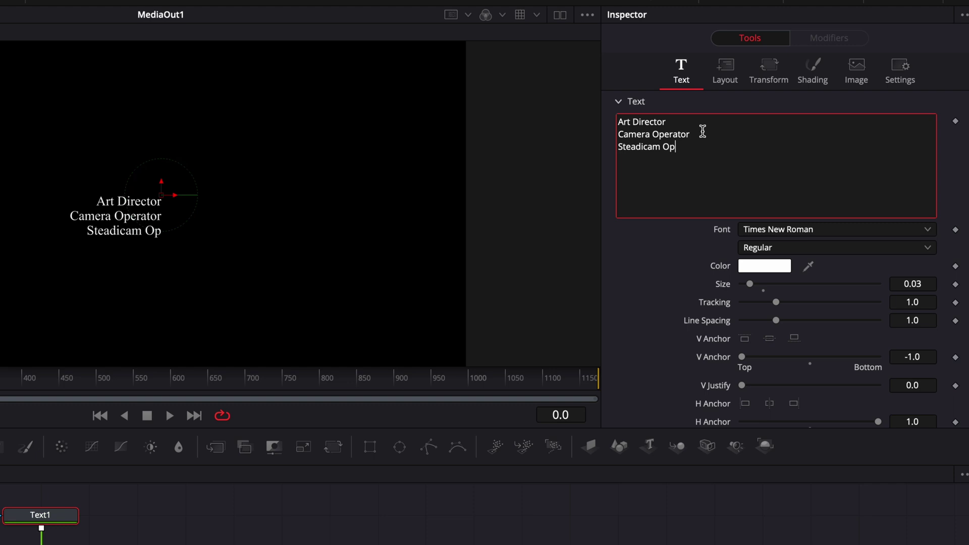
type("erator")
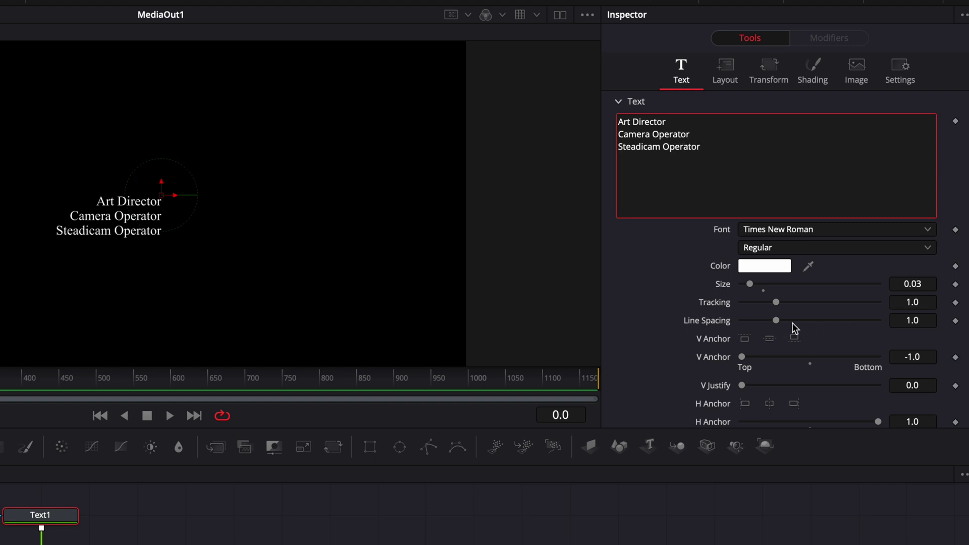
Set the Line Spacing to 1.6
mouse_move(777, 322)
left_mouse_down()
mouse_move(798, 322)
mouse_move(777, 323)
mouse_move(787, 324)
left_mouse_up()
left_click(930, 321)
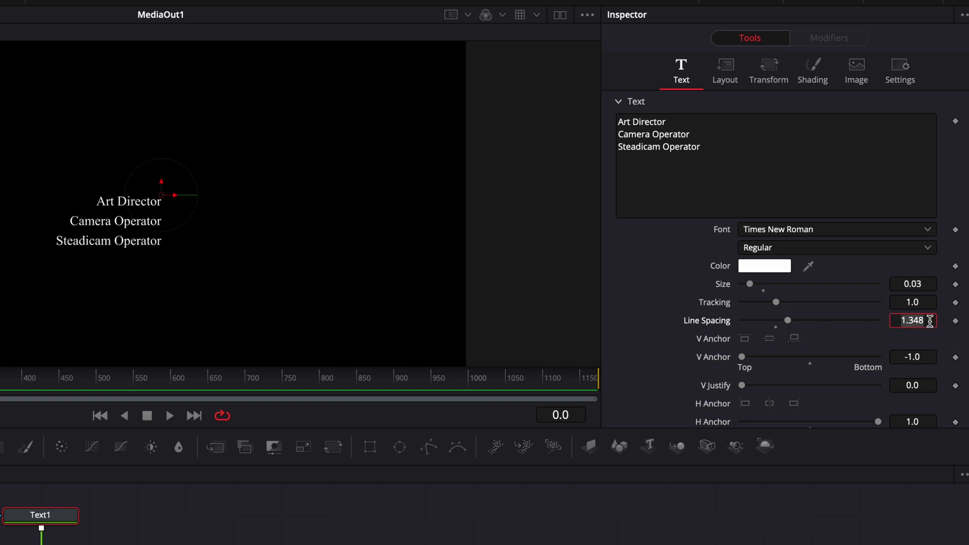
left_click(930, 321)
key("BackSpace")
key("BackSpace")
type("6")
key("Tab")
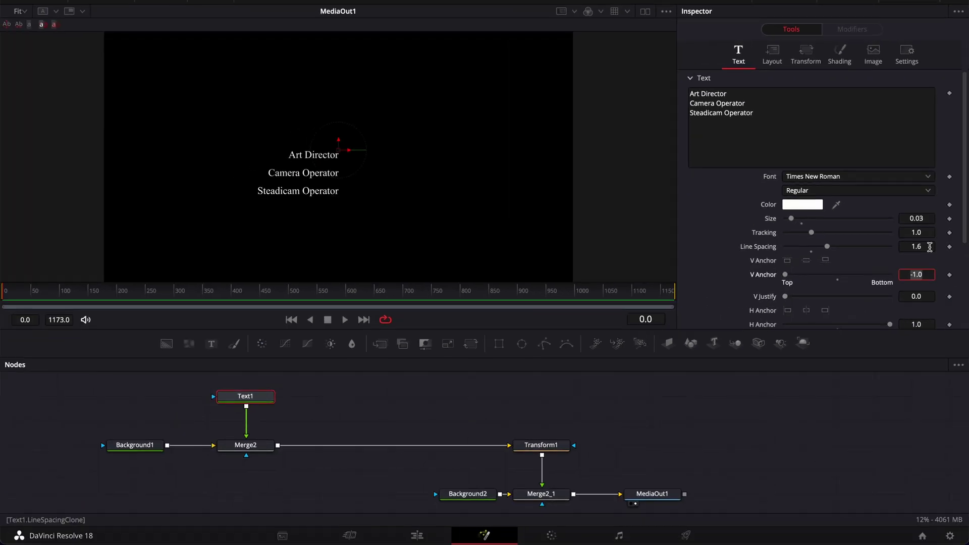
Add a Text2 layer merged into the credits and type a crew member's name
left_click_drag(77, 380, 210, 441)
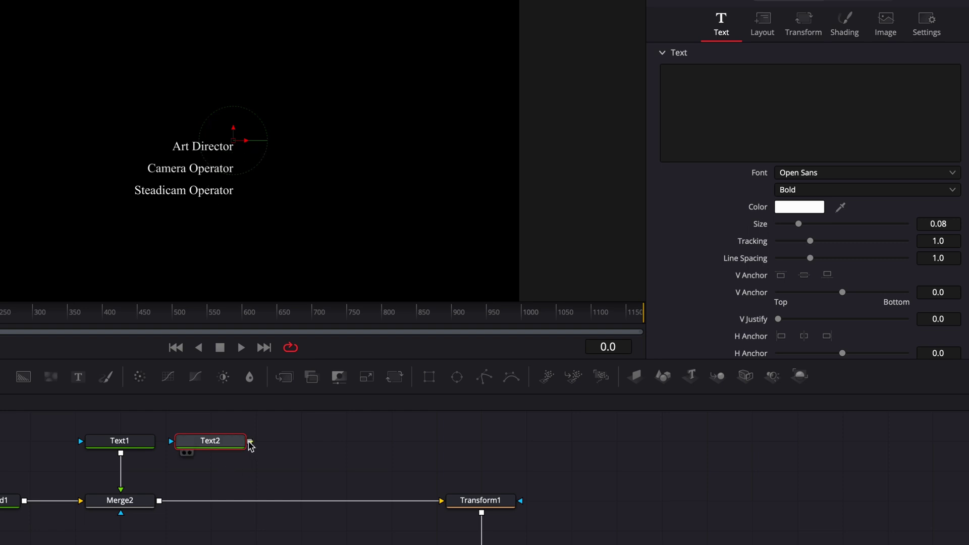
left_click_drag(250, 441, 160, 502)
left_click(717, 127)
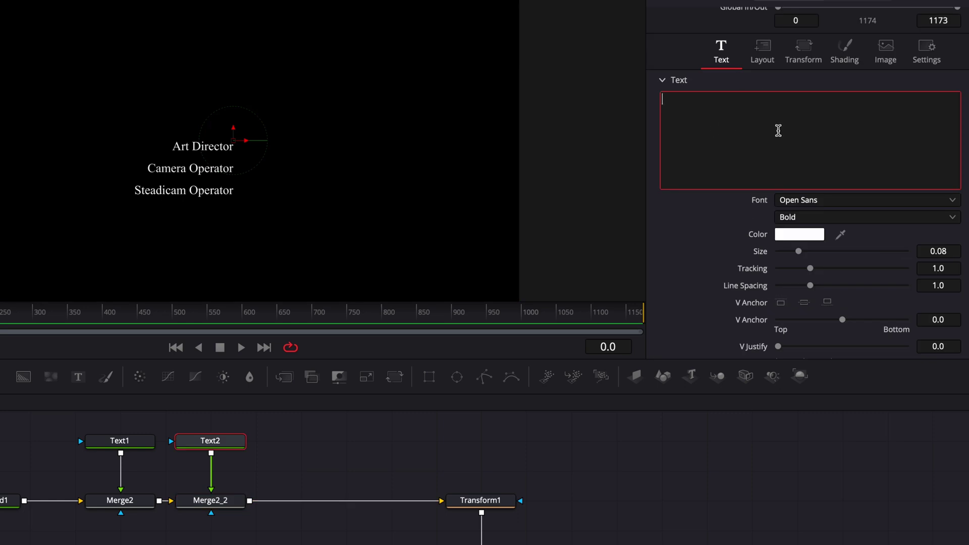
type("TO")
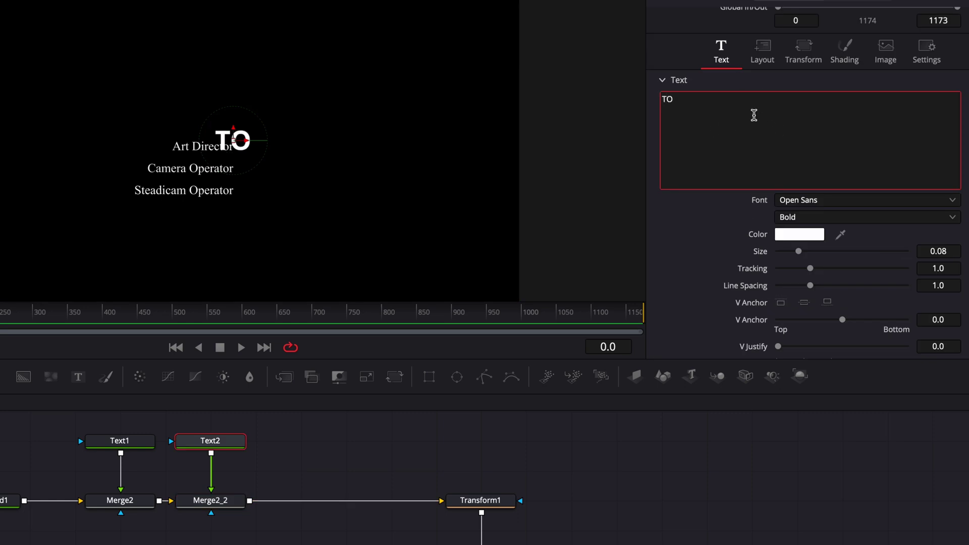
type("NY RIVETTI")
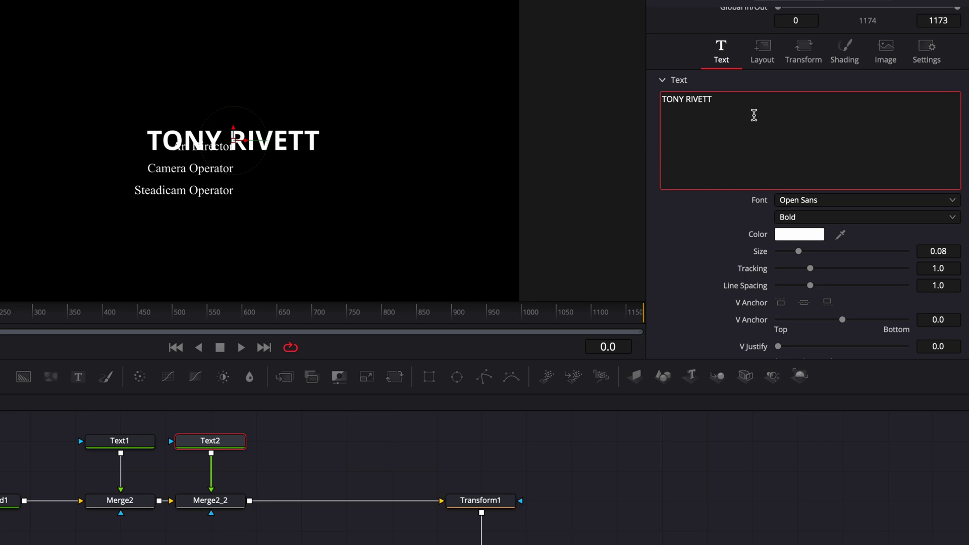
Set the name's font to Times New Roman and select its size field
left_click(811, 200)
key("Down")
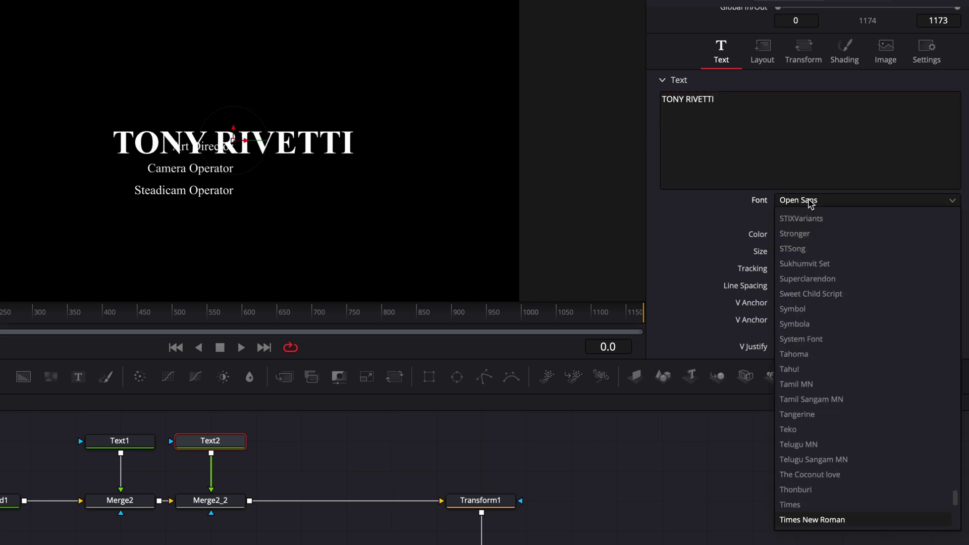
key("Return")
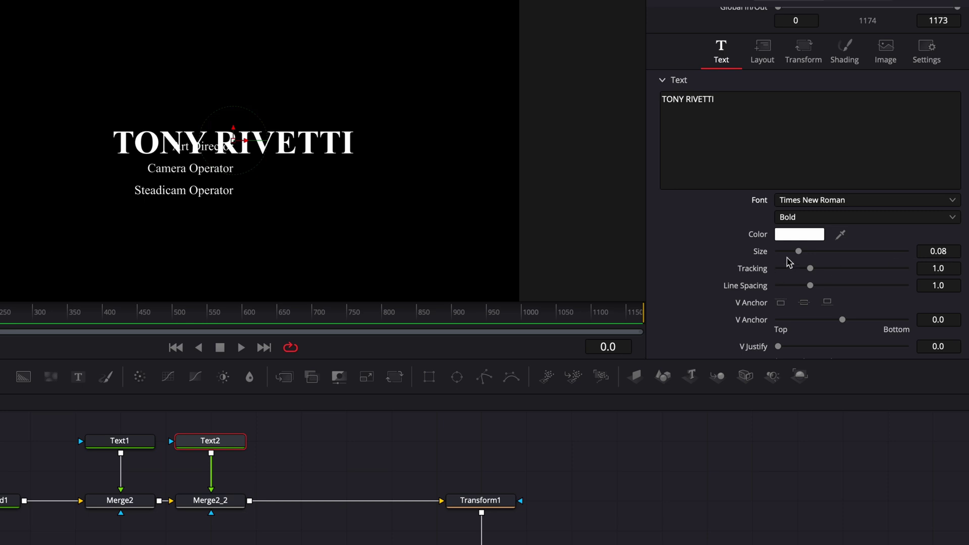
left_click(953, 251)
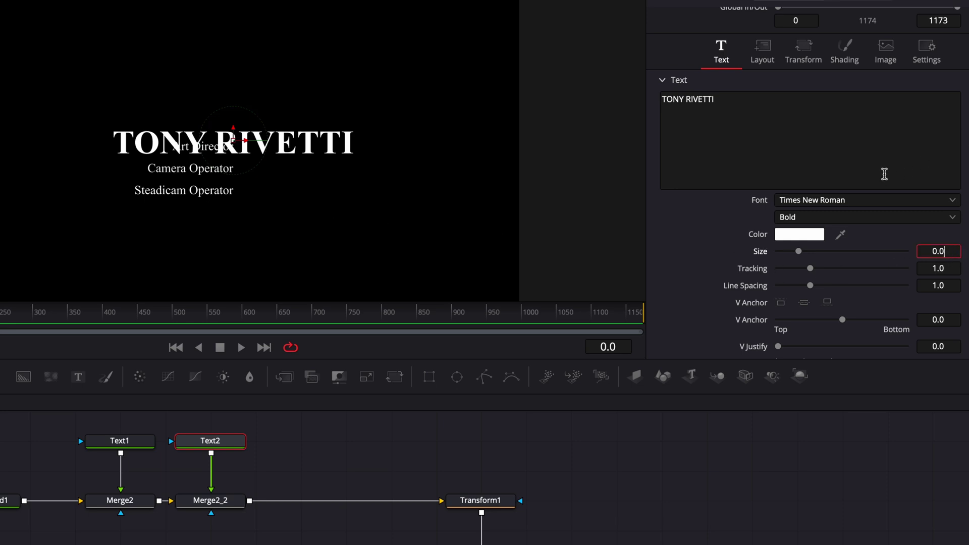
Commit size 0.03, anchor the names at the top, and add two more crew names on new lines
key("Tab")
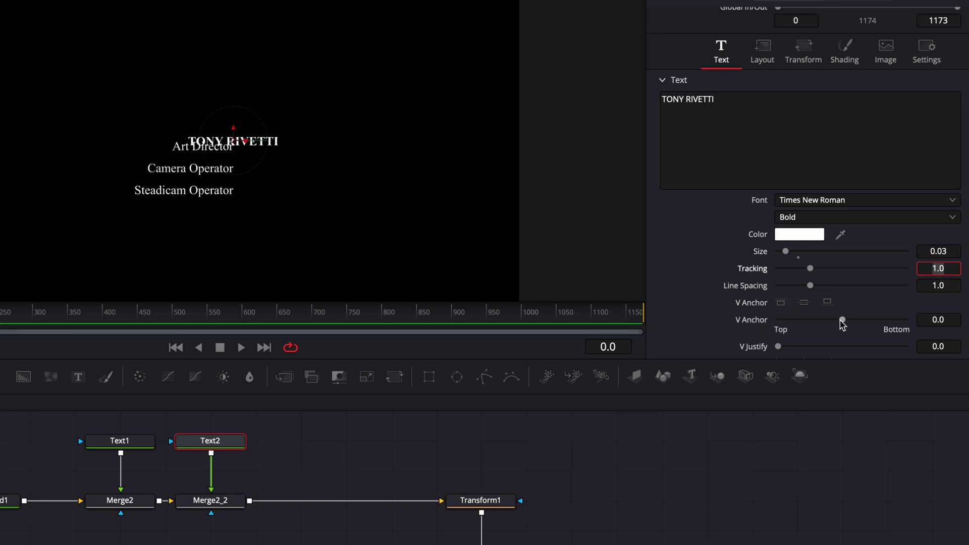
left_click_drag(842, 319, 744, 325)
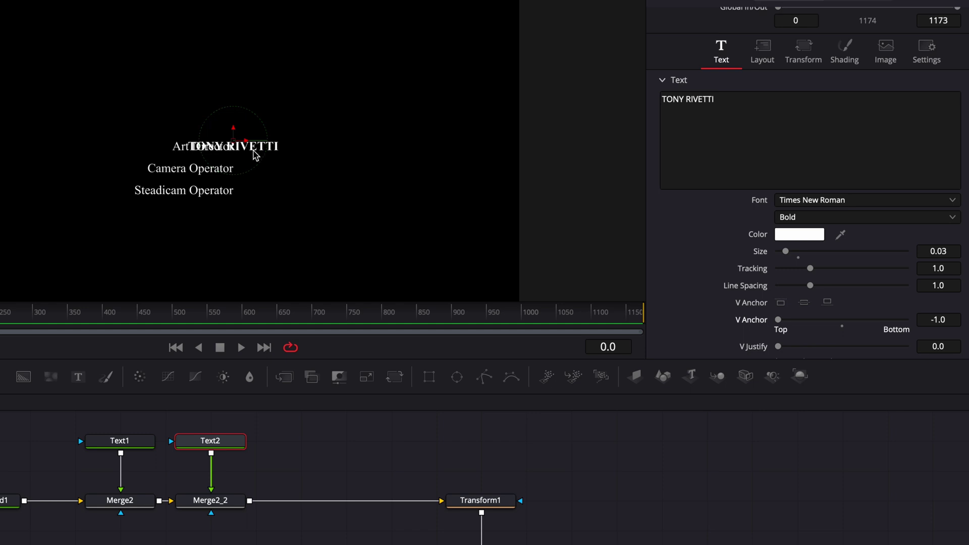
left_click(730, 101)
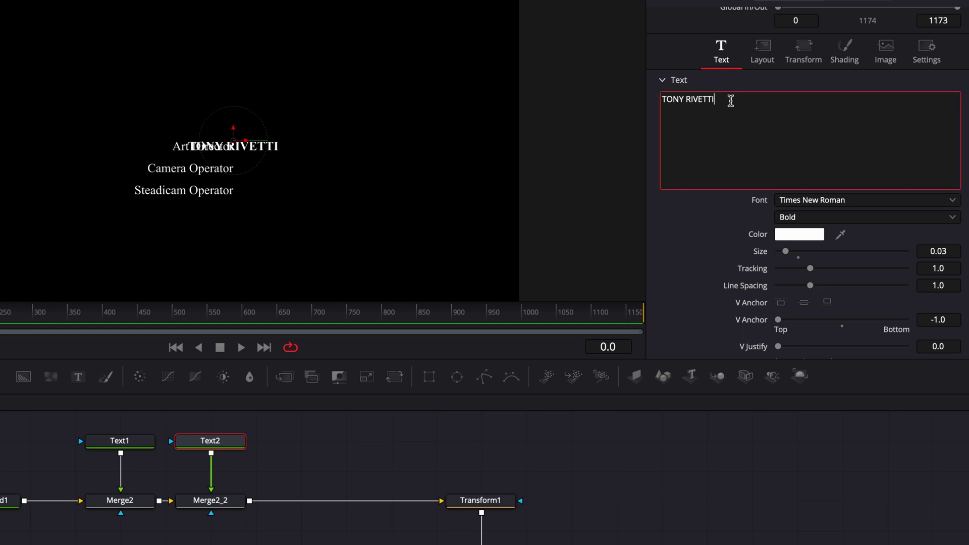
key("Return")
key("Return")
key("Return")
type("MA")
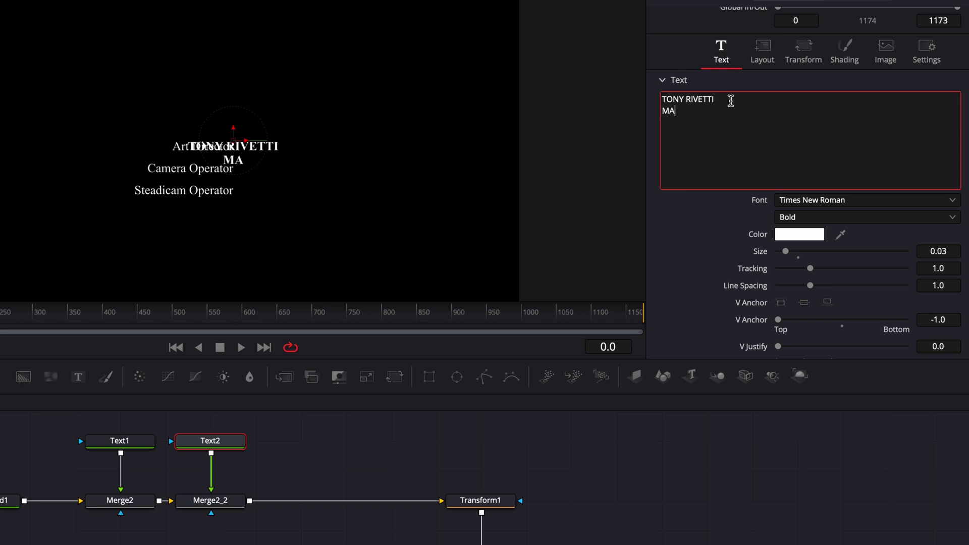
type("RIE STEVESON")
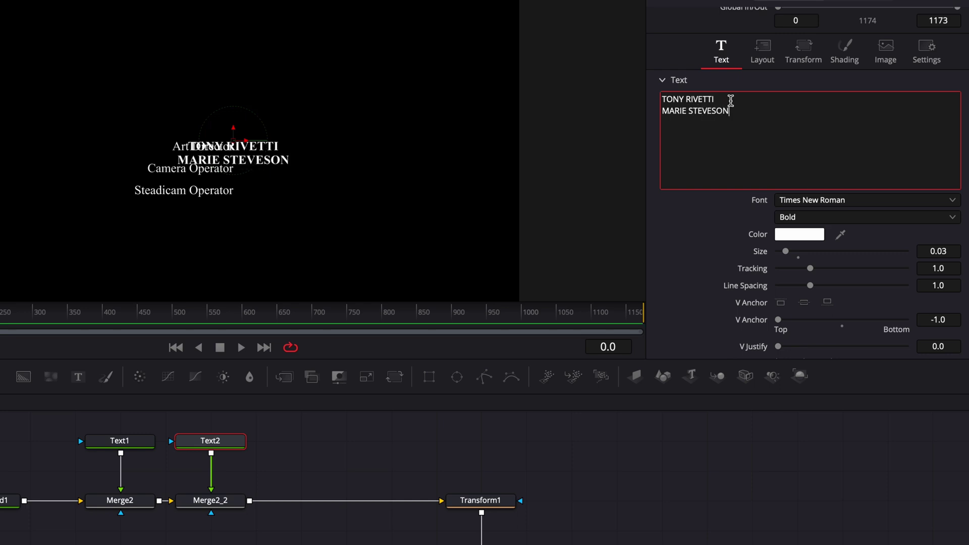
key("Return")
type("PIERRE DULET")
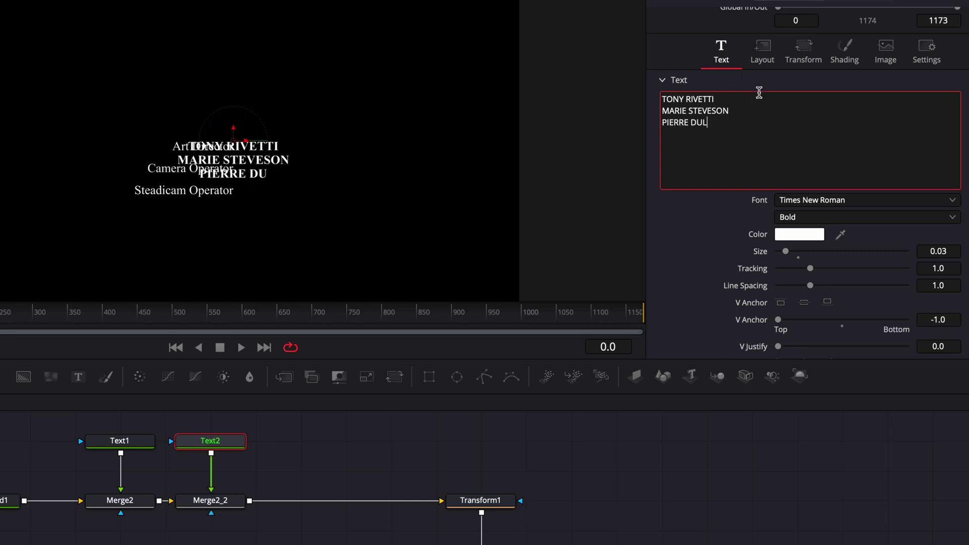
left_click(703, 278)
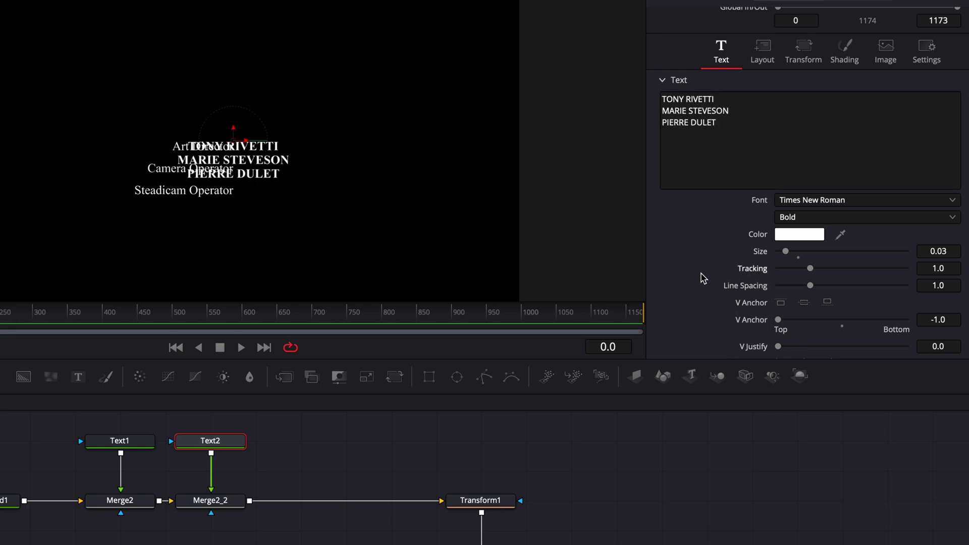
Set Text2's line spacing to 1.6 and H Anchor to -1 (Left), undoing stray characters
left_click(952, 285)
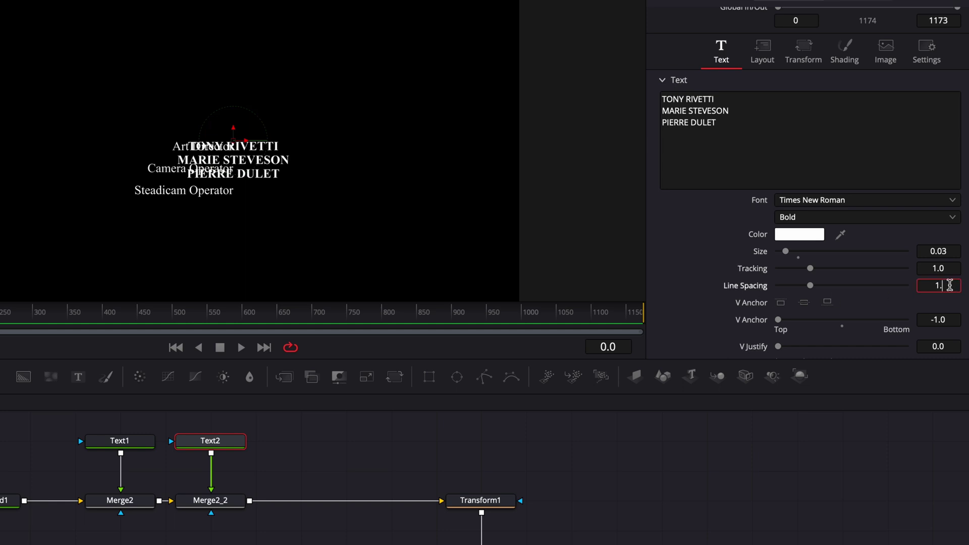
type("6")
key("Tab")
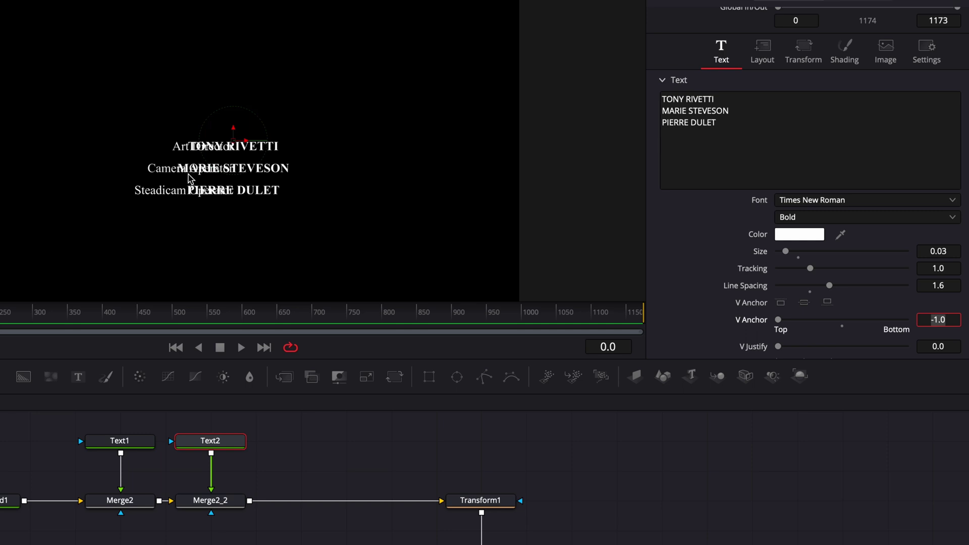
scroll(784, 211, "down", 5)
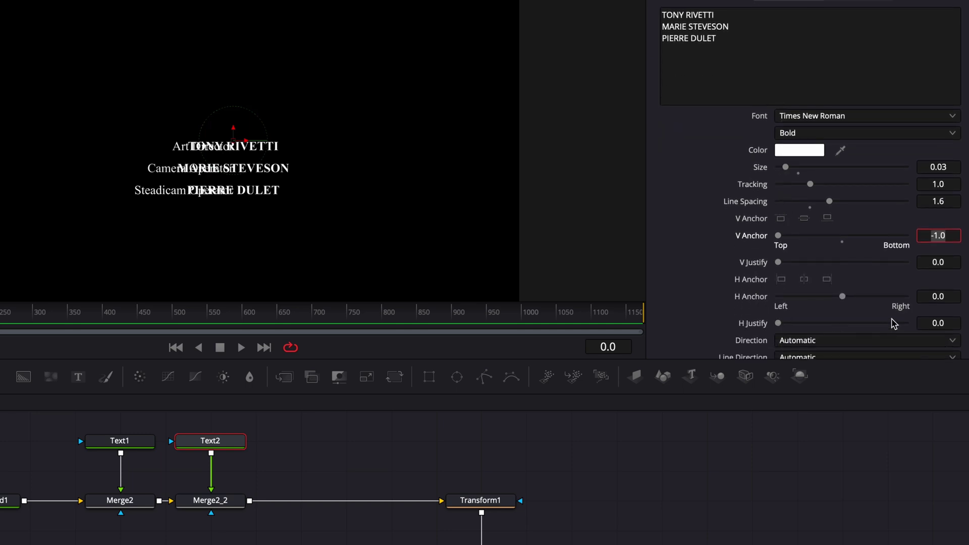
left_click_drag(841, 298, 752, 299)
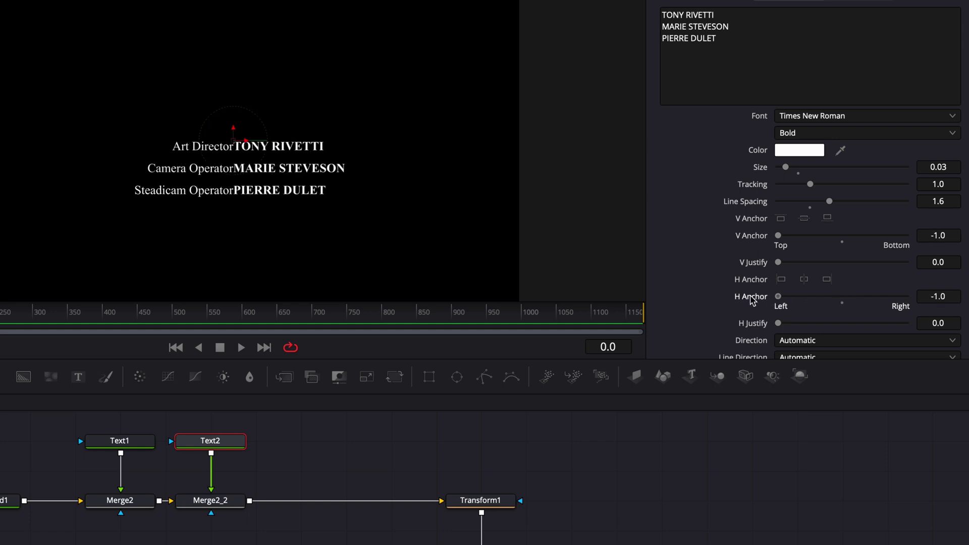
left_click(739, 41)
type("gdgdgd")
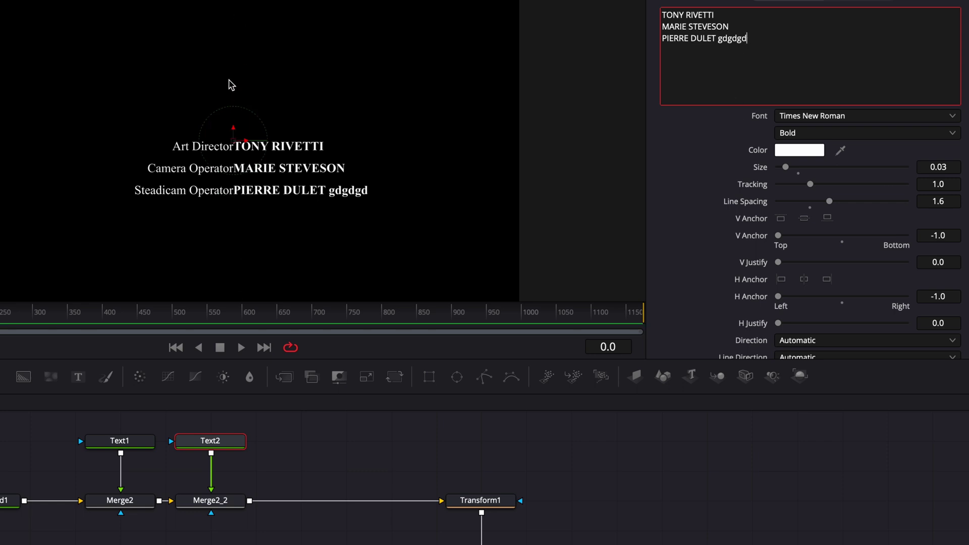
key("super+z")
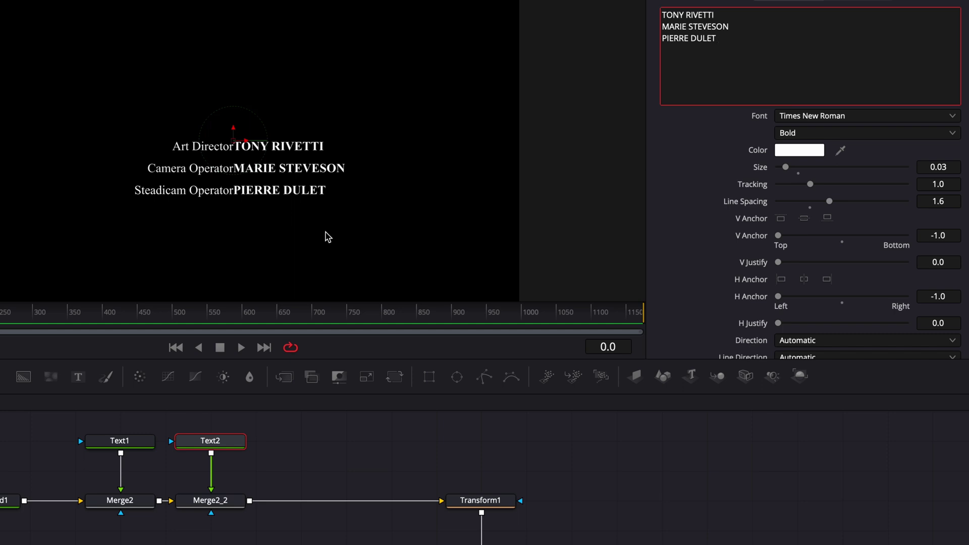
With framing guides shown, nudge the names column right and the roles column left to open a gap
right_click(230, 112)
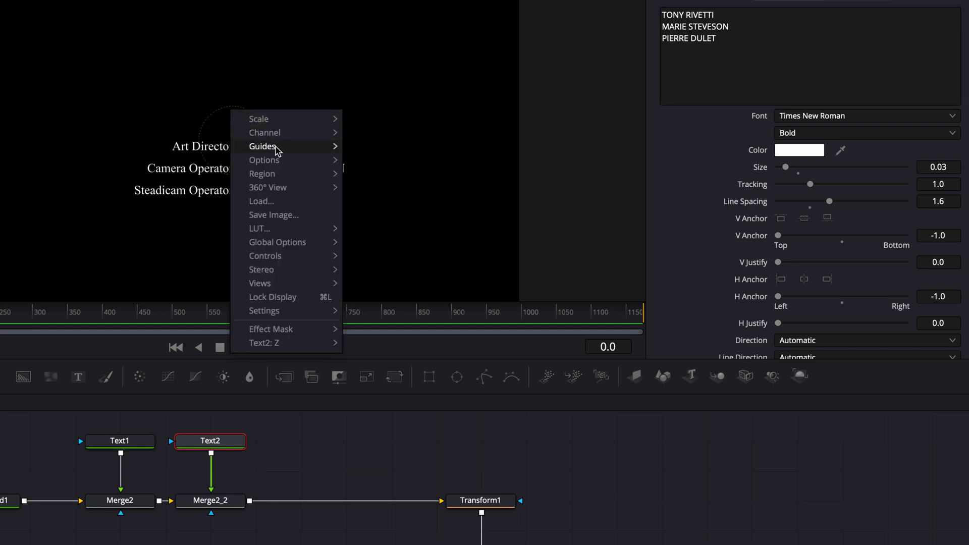
mouse_move(274, 146)
left_click(377, 144)
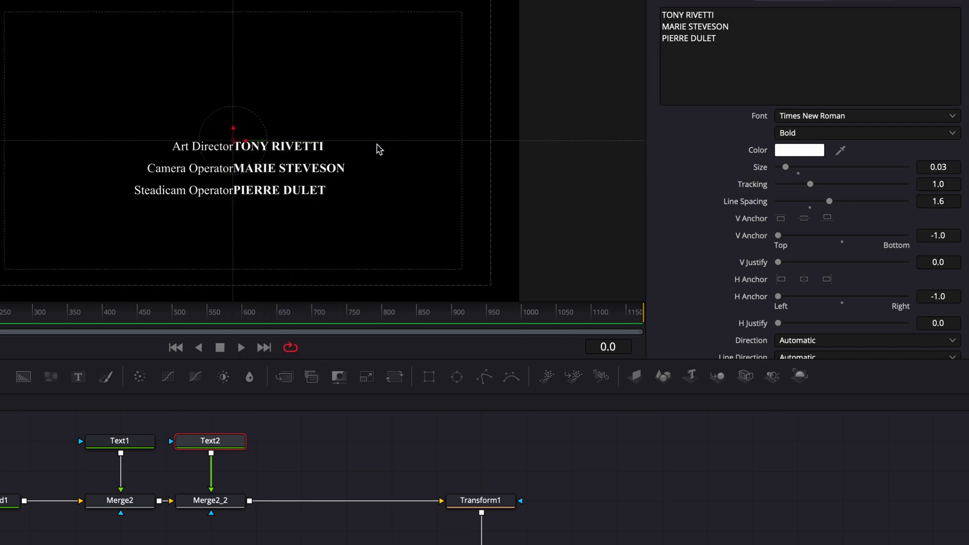
mouse_move(211, 450)
left_click_drag(244, 139, 248, 140)
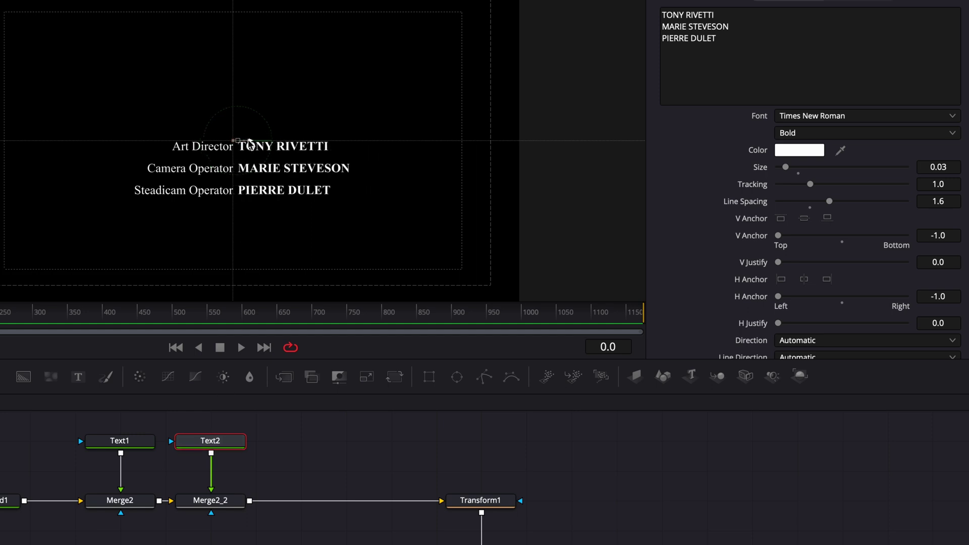
left_click(128, 442)
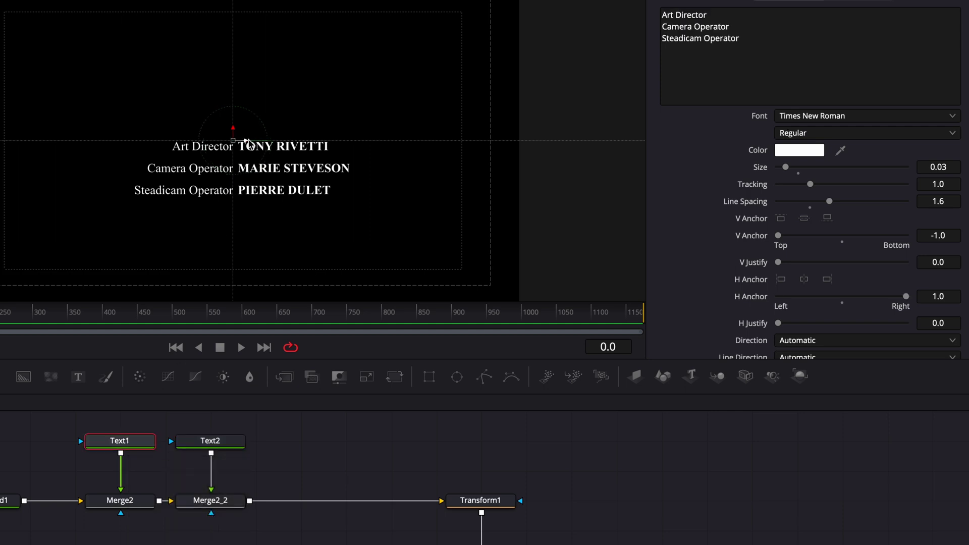
left_click_drag(245, 140, 239, 141)
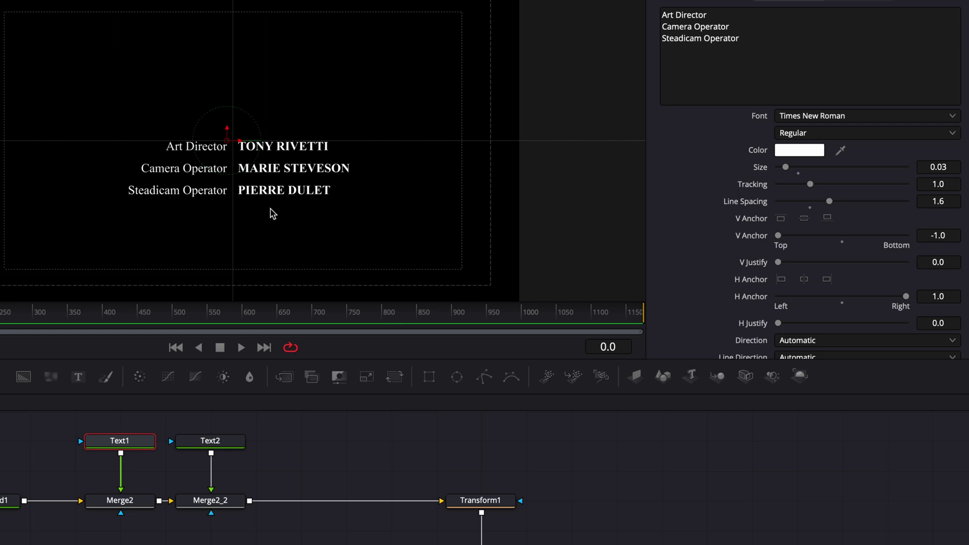
Hide the framing guides in the viewer again
right_click(244, 134)
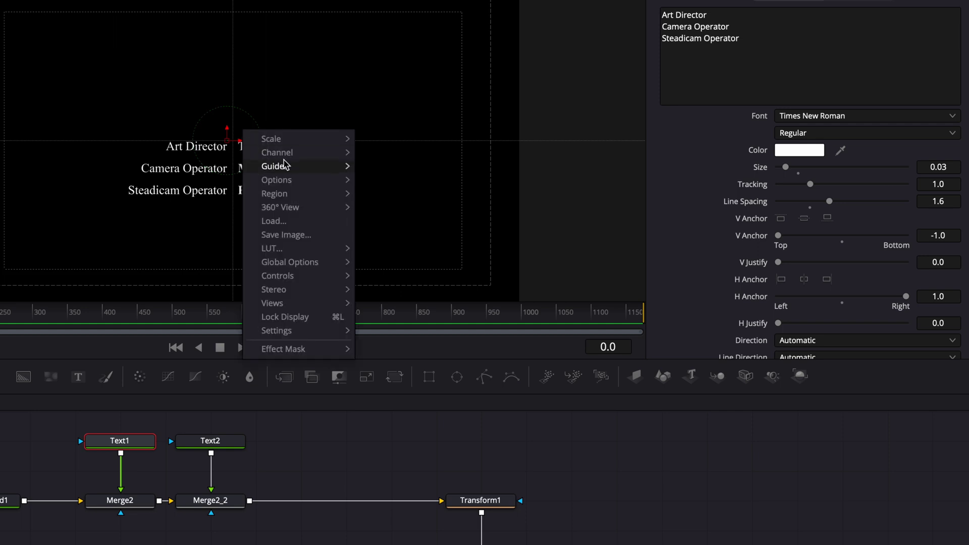
mouse_move(308, 167)
left_click(419, 168)
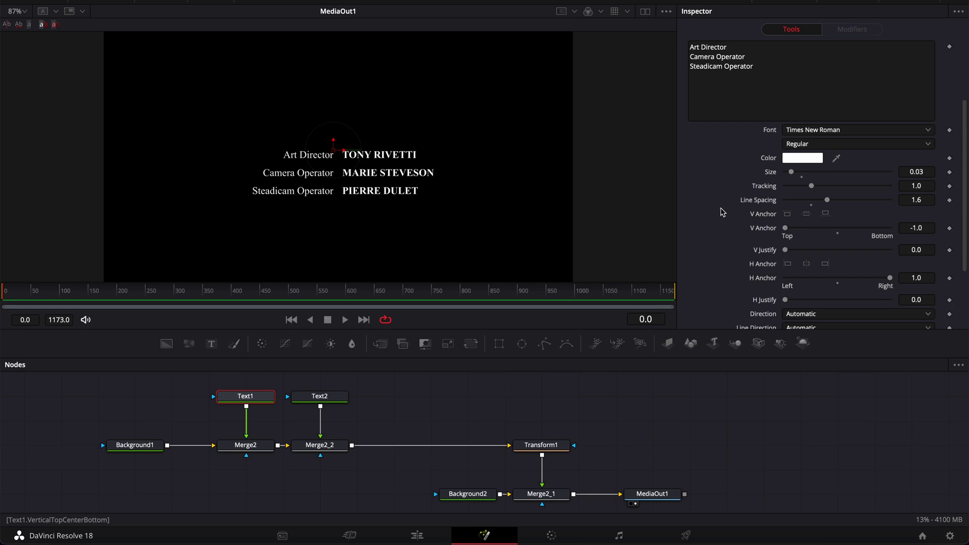
Add the roles First Assistant Camera, Second Assistant Camera, Still Photographer and Aerial Coordinator to Text1
left_click(333, 400)
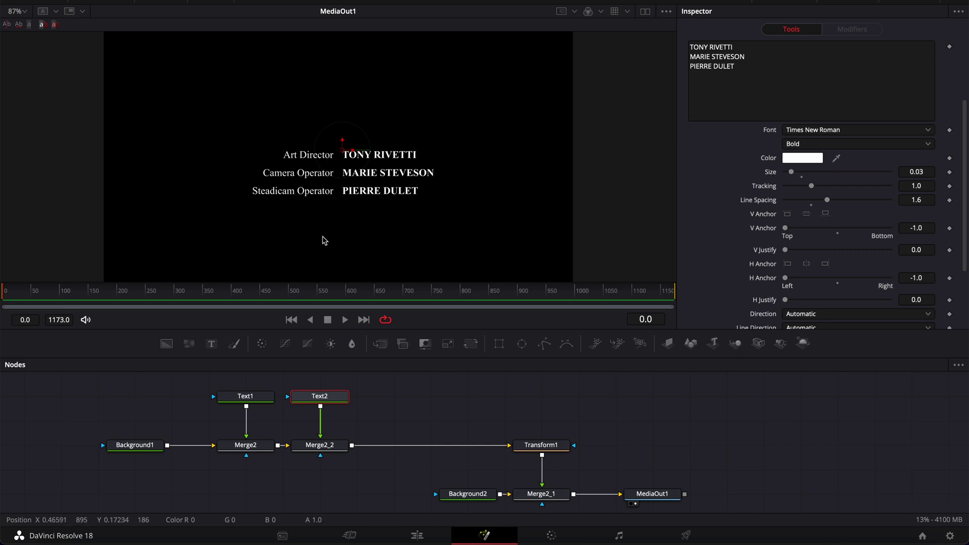
left_click(245, 396)
left_click(808, 101)
type("First Assistant Camera Second Assistant Camera Still Photographer Aerial Coordinator")
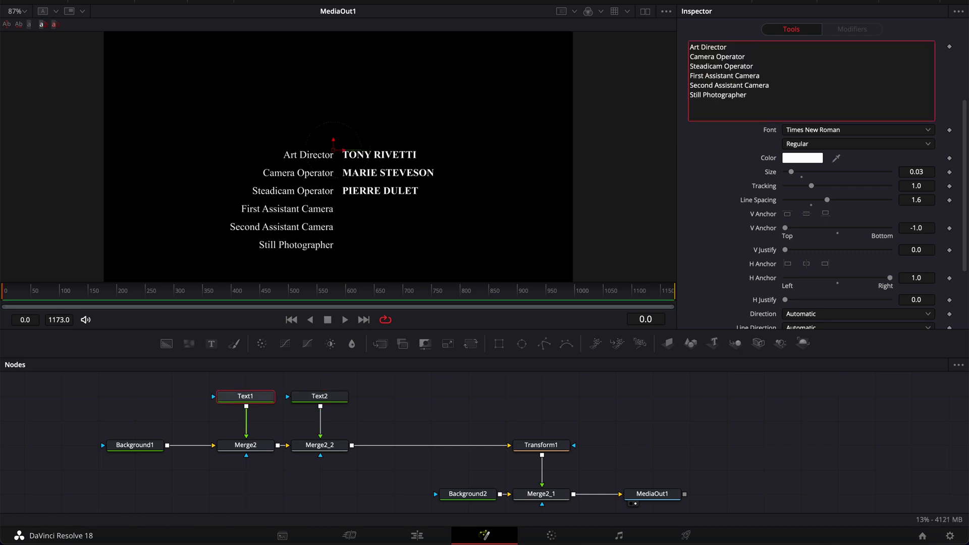
Add the four matching crew names to Text2
left_click(320, 396)
left_click(807, 101)
type("ANTHONY RAMEZ MATHILDA BARTZ FRANCIS FERNET MARIO PEROTI")
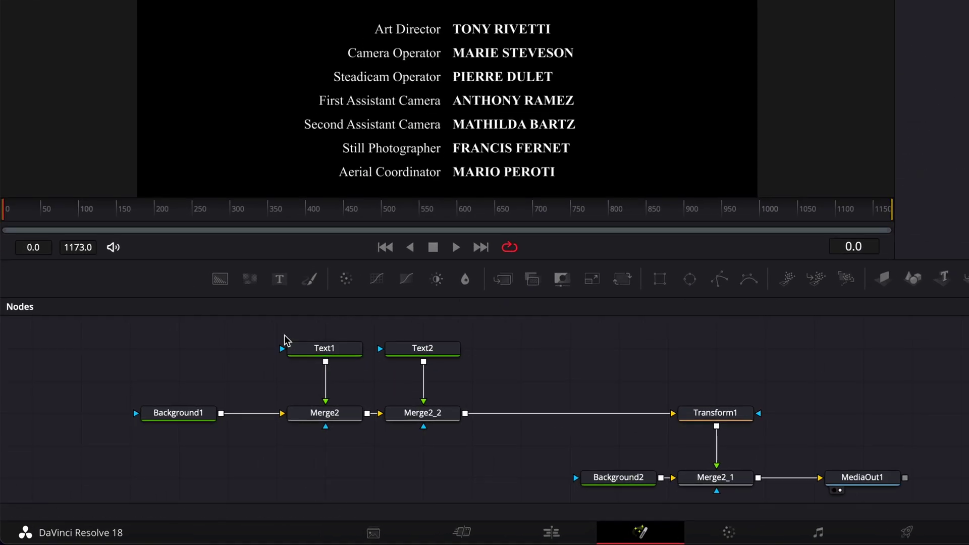
Lift the text and merge nodes up out of the main flow and select Merge2_2
left_click_drag(281, 329, 443, 426)
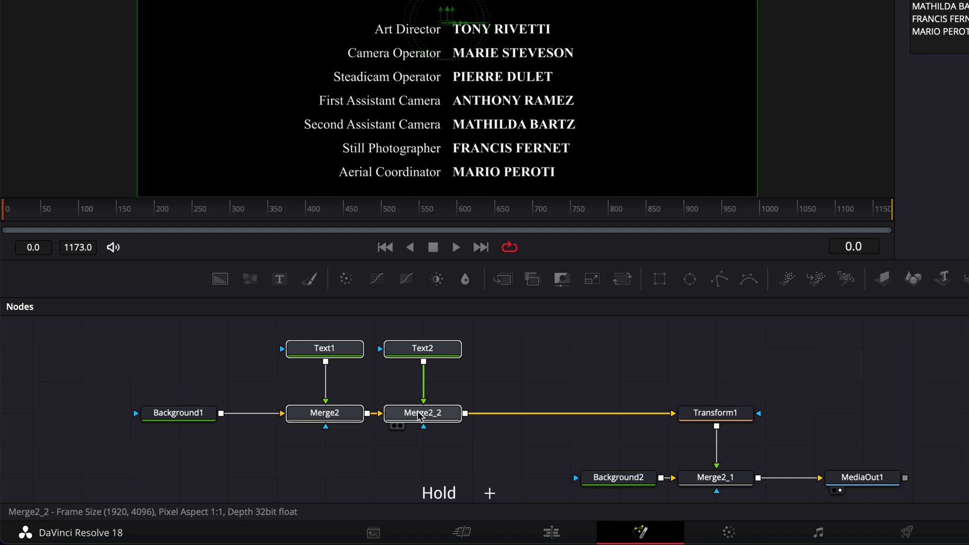
left_click_drag(418, 414, 283, 349)
left_click(492, 360)
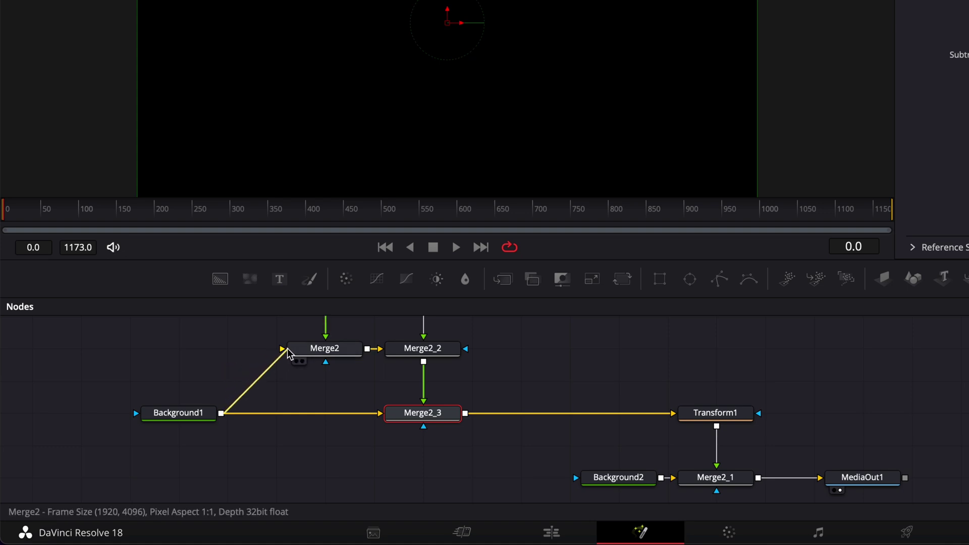
left_click(438, 353)
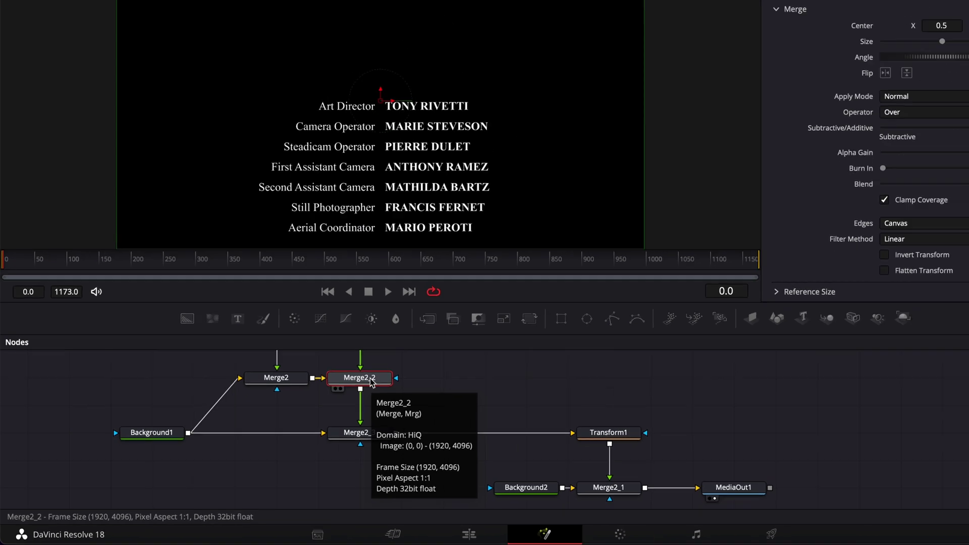
Add a Transform node after Merge2_2, undoing a trial vertical move
key("shift+space")
type("tran")
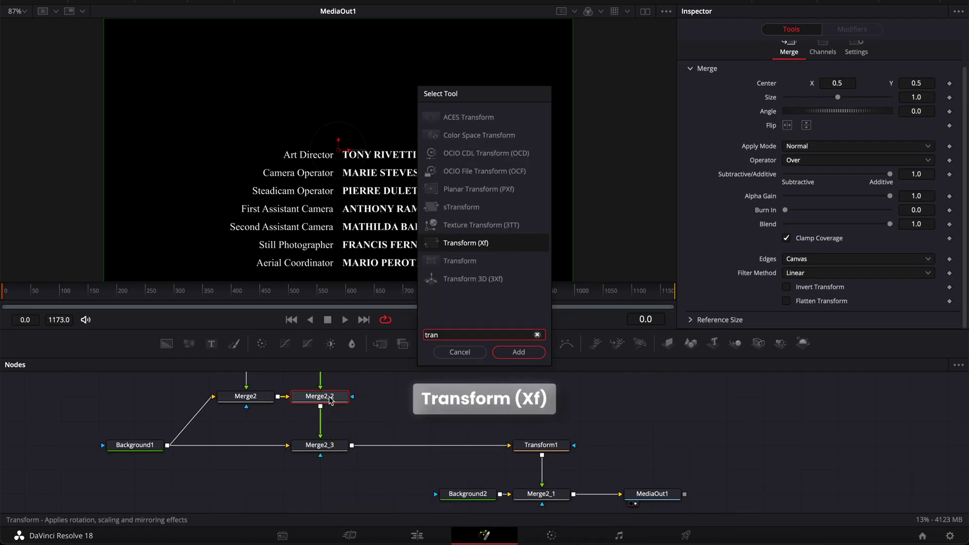
key("Return")
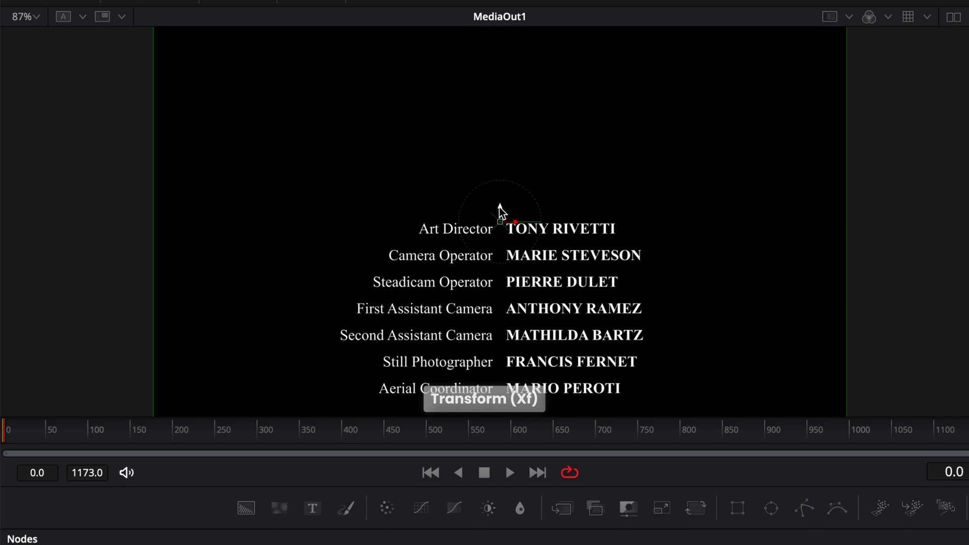
left_click_drag(500, 211, 500, 95)
key("ctrl+z")
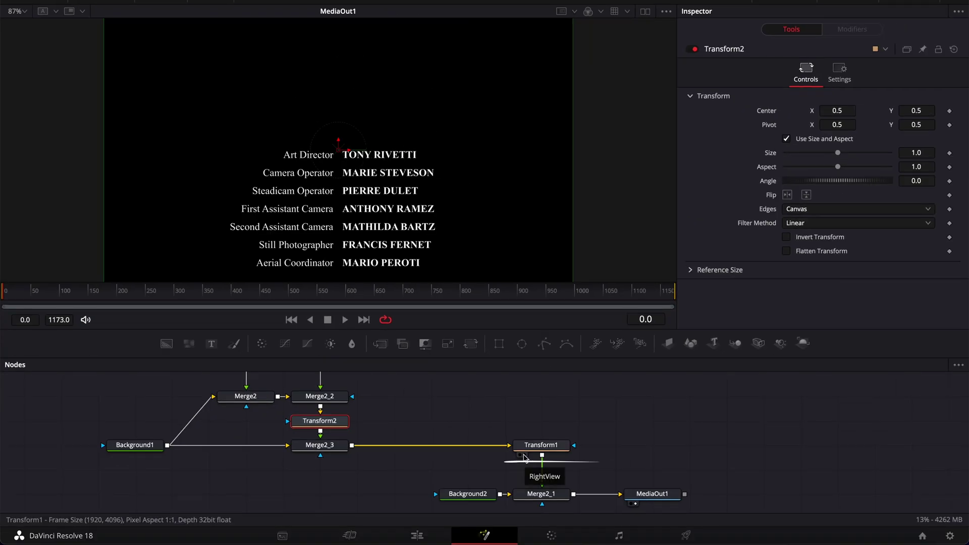
View Transform1 at Fit and move the first credits block to the top of the tall frame
left_click(526, 456)
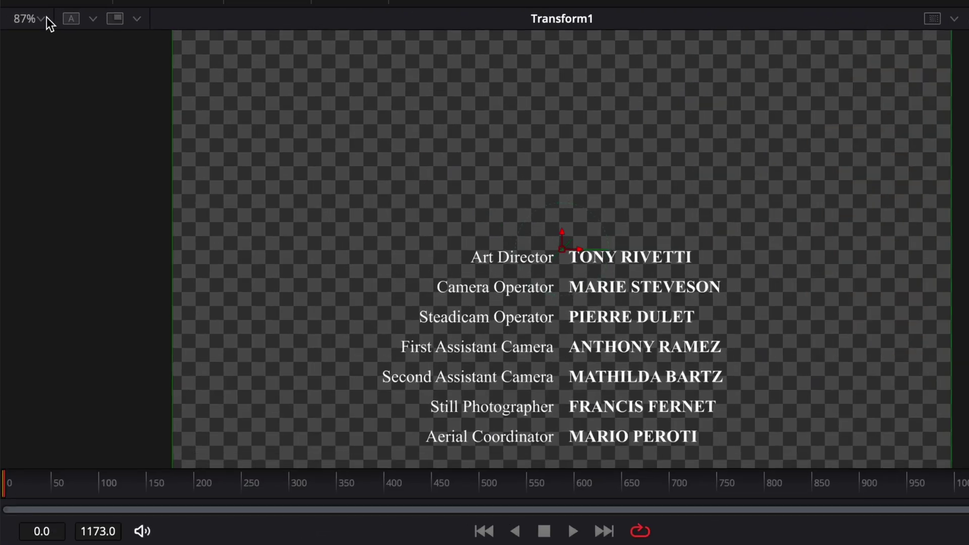
left_click(23, 11)
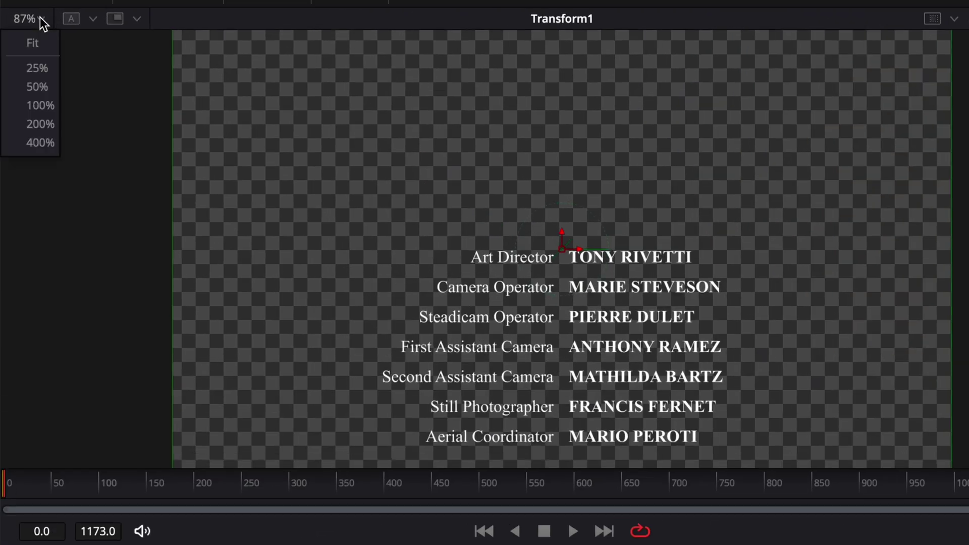
left_click(19, 26)
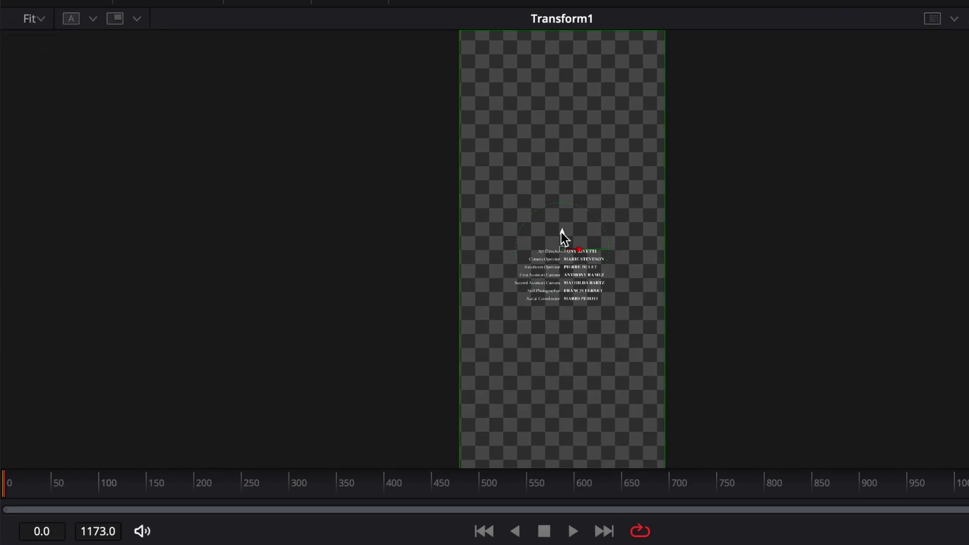
left_click_drag(562, 235, 572, 58)
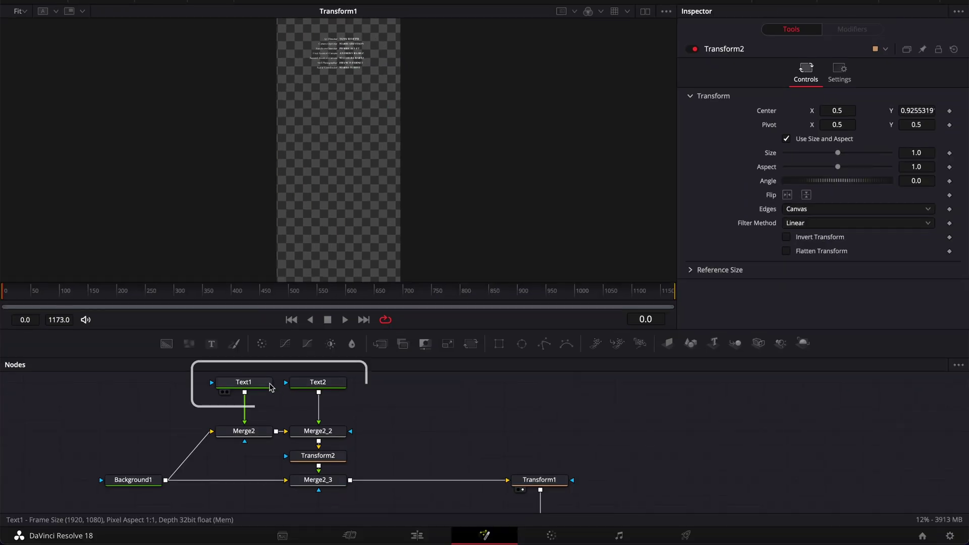
Review the role list in Text1 and the names in Text2
left_click(257, 385)
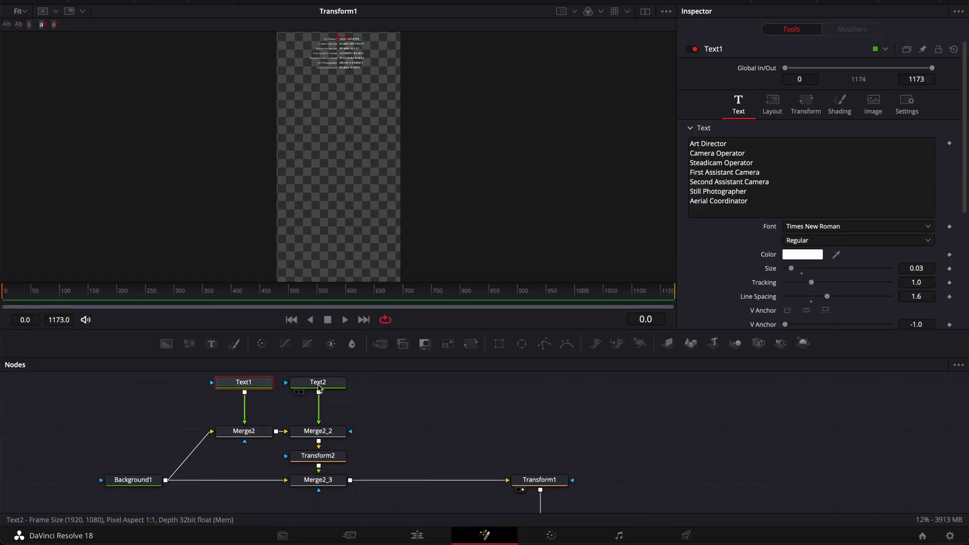
scroll(283, 403, "up", 1)
left_click(318, 394)
left_click(244, 394)
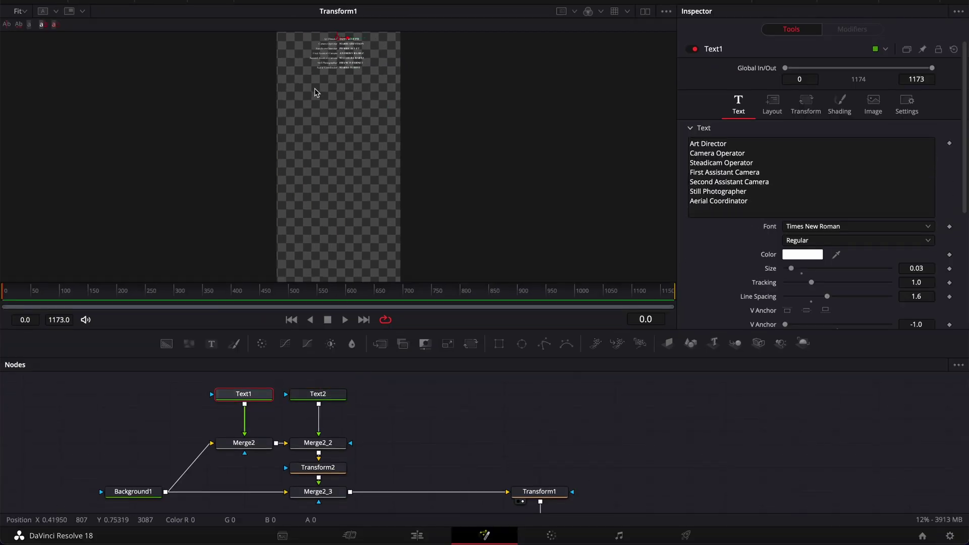
scroll(504, 497, "down", 3)
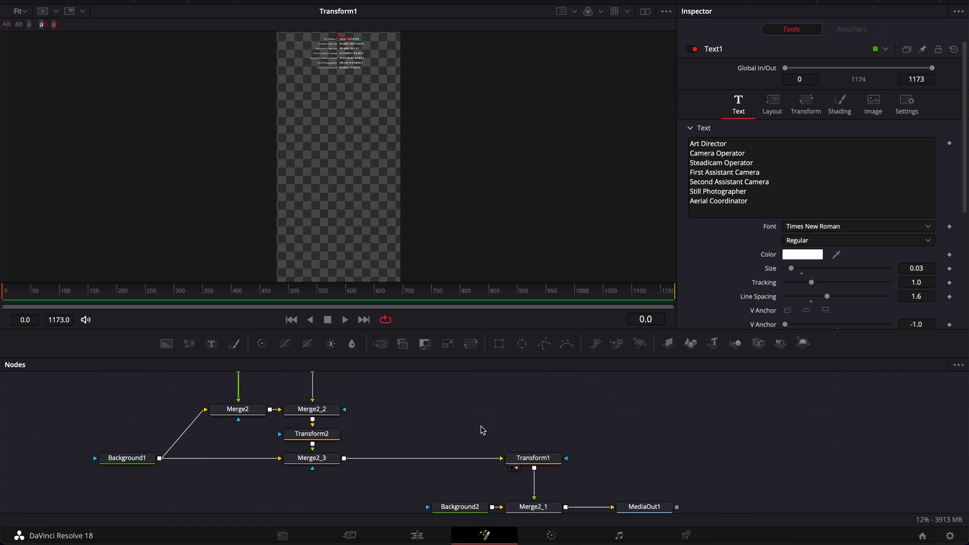
Copy and paste Text1, Text2, Merge2, Merge2_2 and Transform2 as a duplicate credits section
left_click_drag(475, 426, 822, 512)
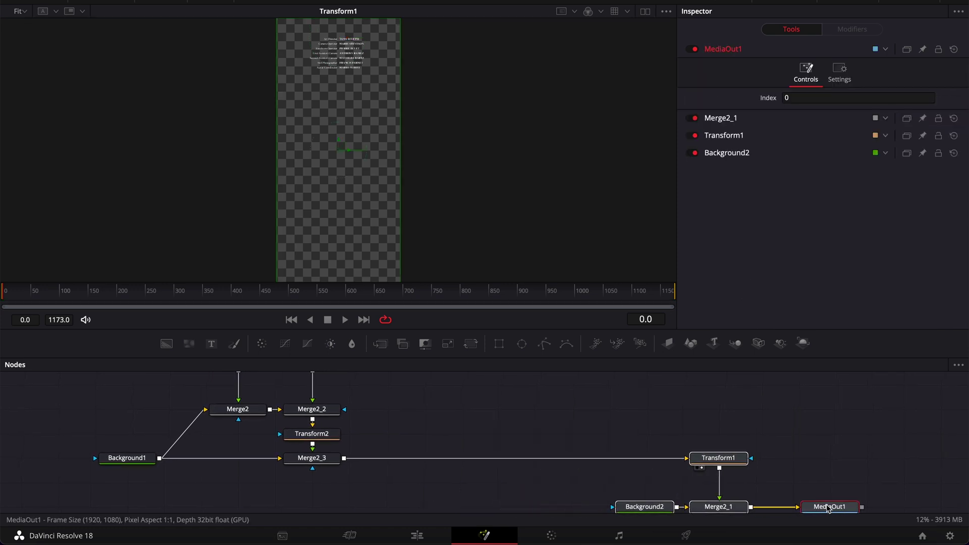
scroll(410, 446, "up", 3)
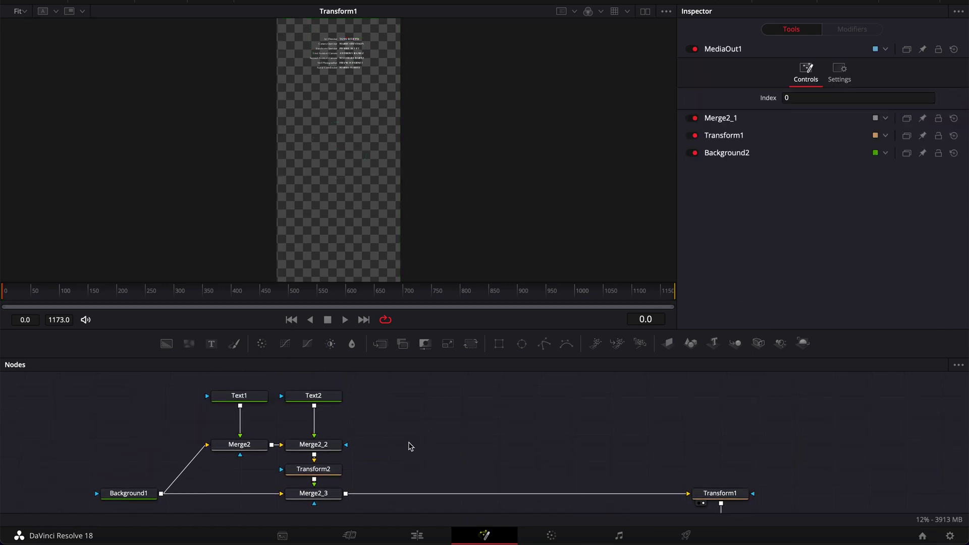
left_click_drag(376, 474, 238, 363)
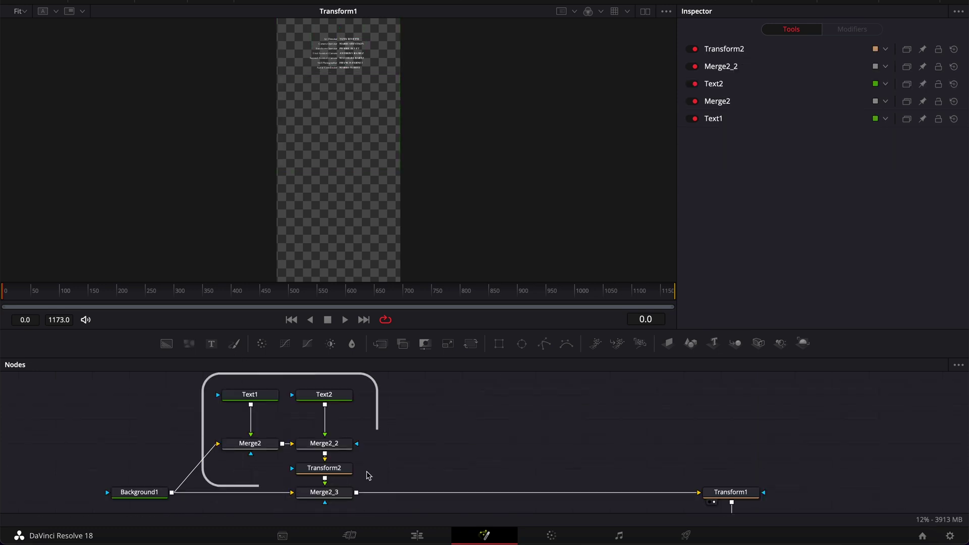
left_click_drag(368, 473, 230, 382)
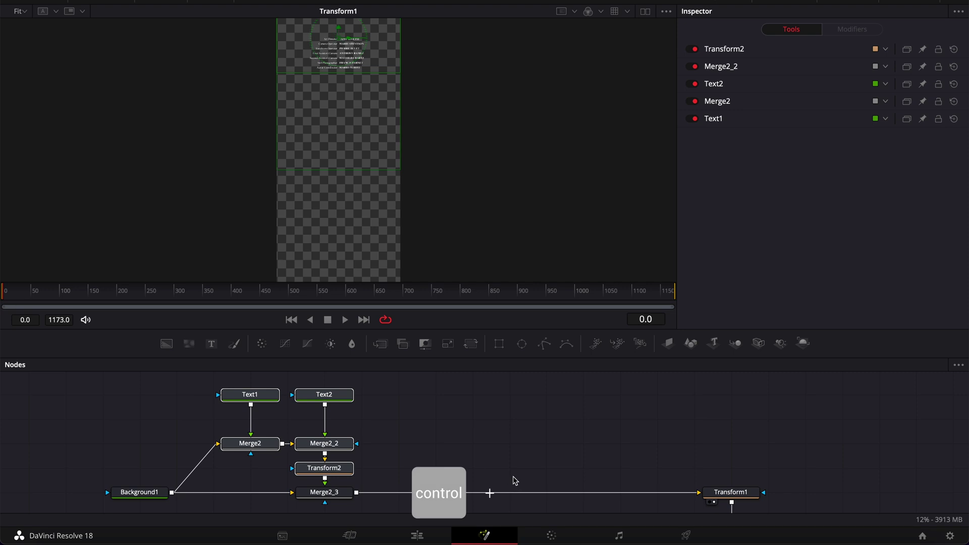
key("ctrl+c")
key("ctrl+v")
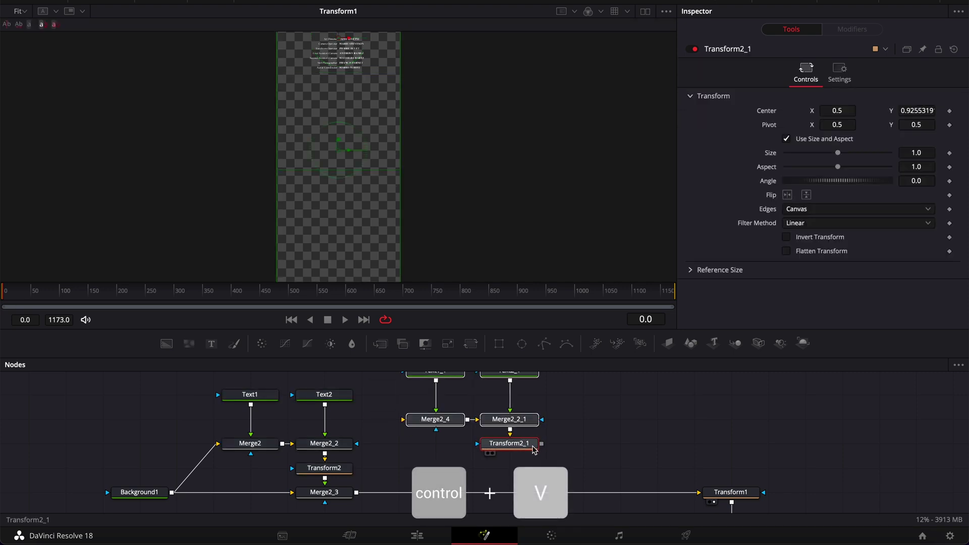
Wire the copy into the chain via Merge2_5 and move it below the first credits block
left_click_drag(542, 444, 588, 417)
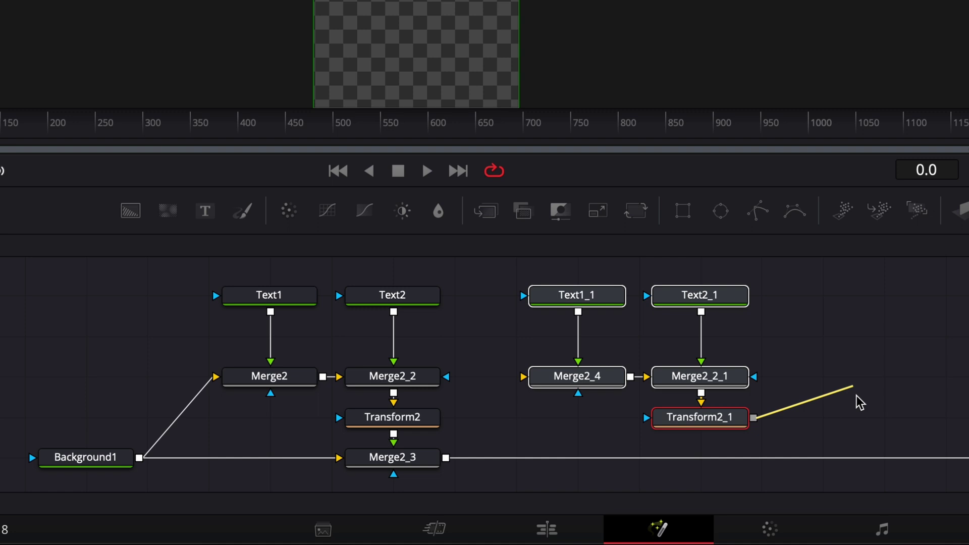
left_click_drag(860, 403, 445, 463)
left_click_drag(140, 448, 544, 374)
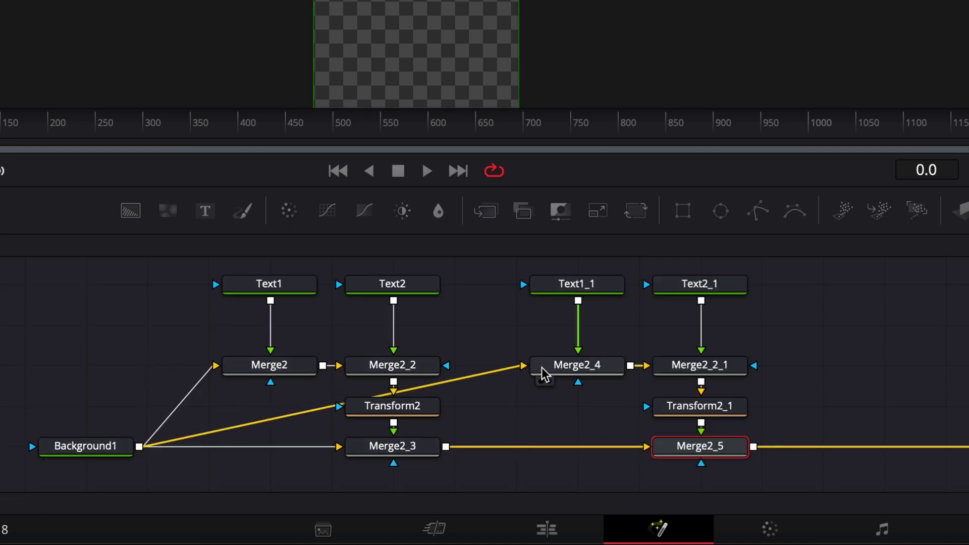
left_click(717, 407)
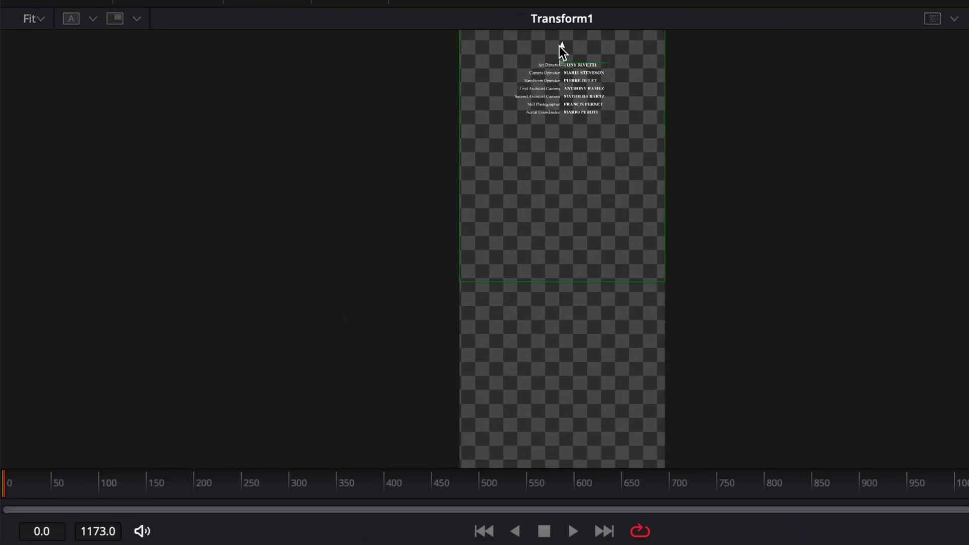
left_click_drag(561, 44, 557, 129)
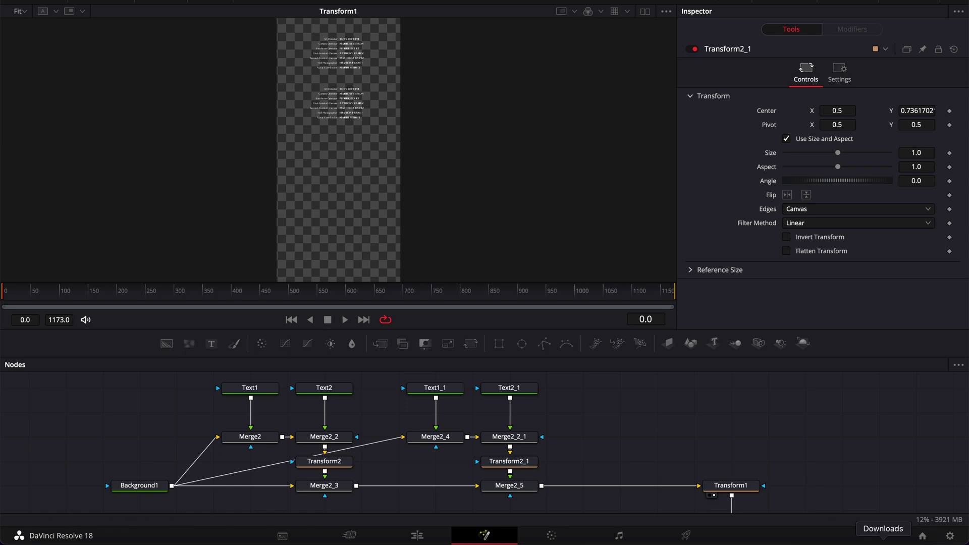
Import the behind-the-scenes clip from Downloads as MediaIn1 and merge it in as Merge2_6
left_click(883, 540)
left_click_drag(841, 345, 368, 354)
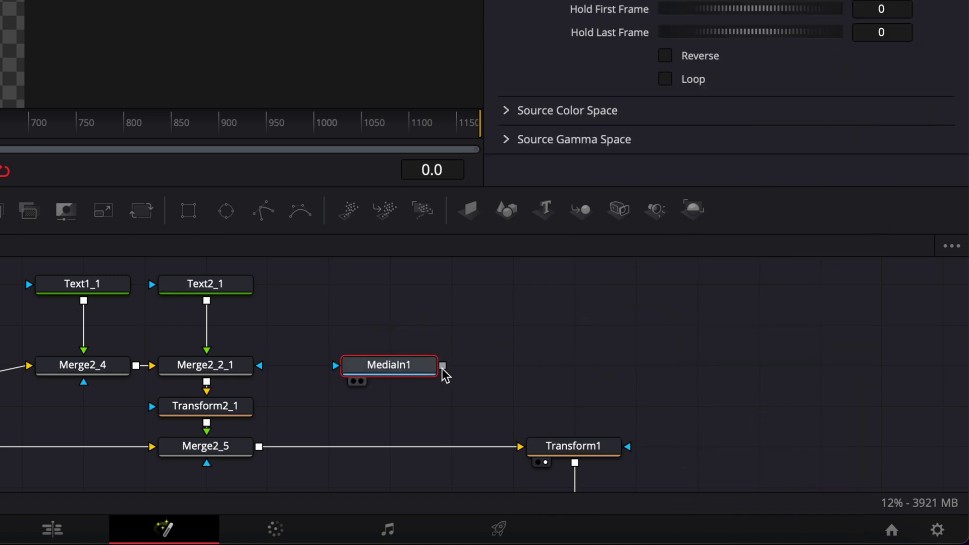
left_click_drag(443, 367, 260, 450)
left_click(391, 371)
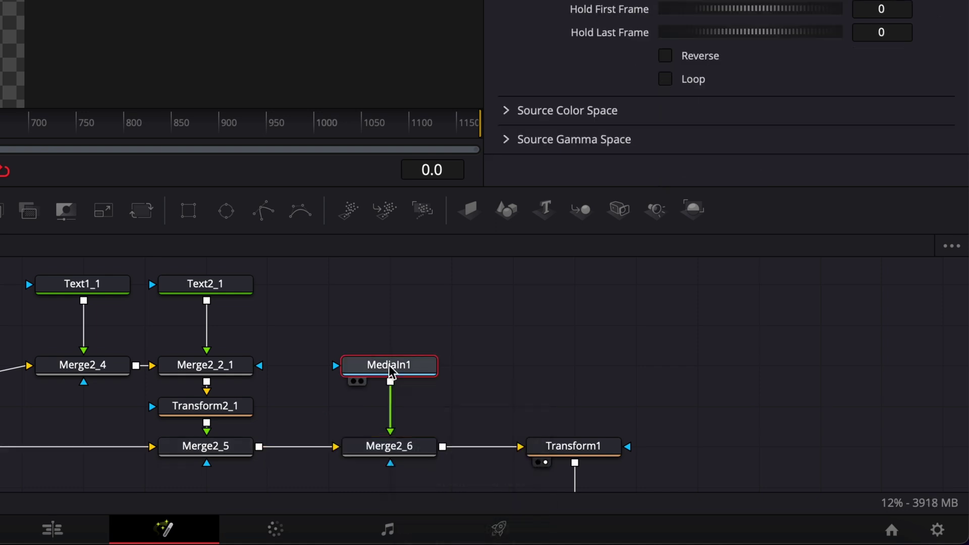
Add a Transform after the clip and position it below the second credits block
key("shift+space")
type("tran")
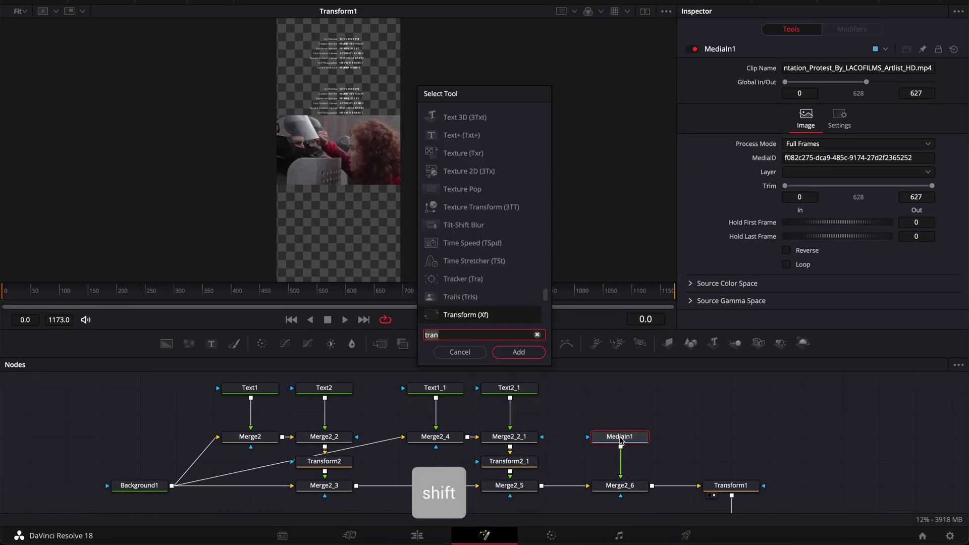
left_click(518, 351)
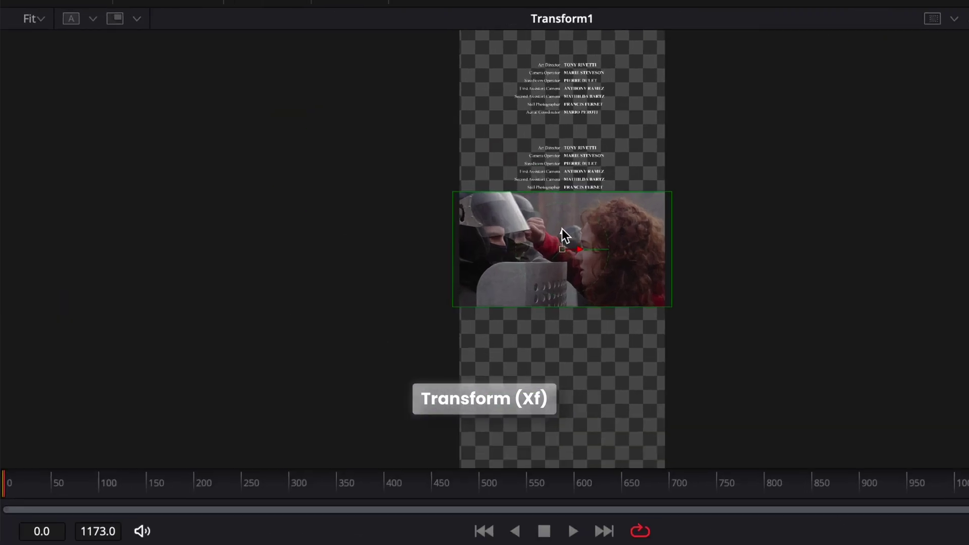
left_click_drag(338, 138, 338, 163)
left_click_drag(562, 270, 565, 258)
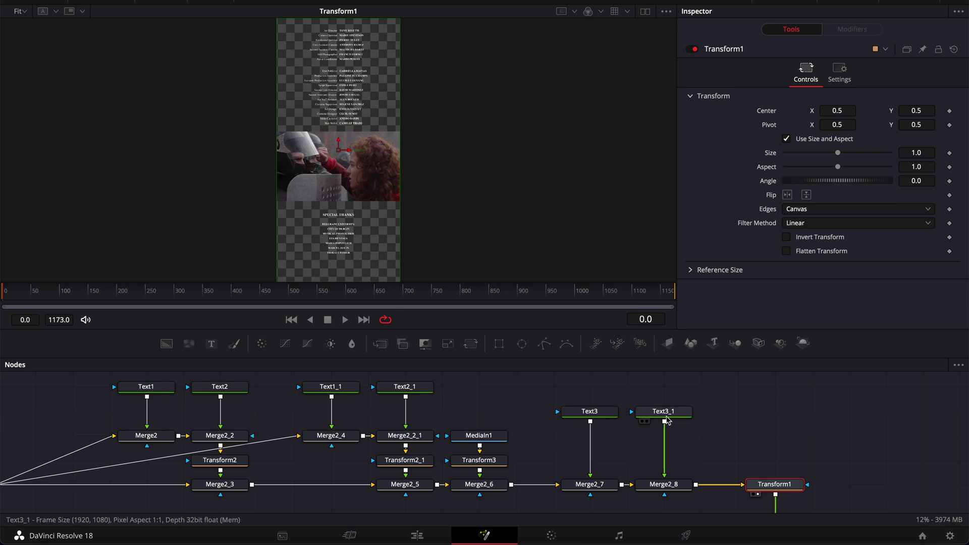
Pan the node graph to bring the output nodes into view
left_click_drag(665, 444, 454, 400)
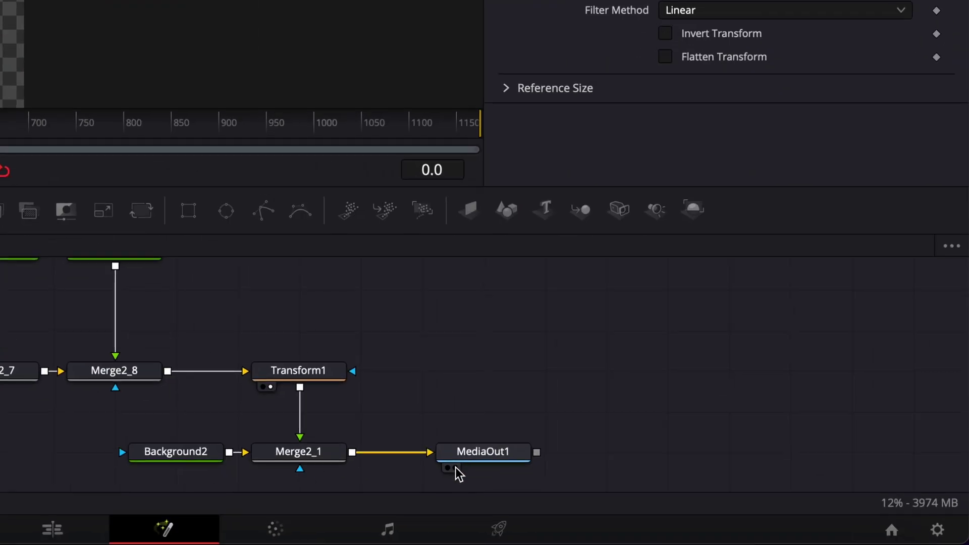
Check MediaOut1 and move the full credits stack with Transform1 to Center Y about 0.438
left_click(455, 468)
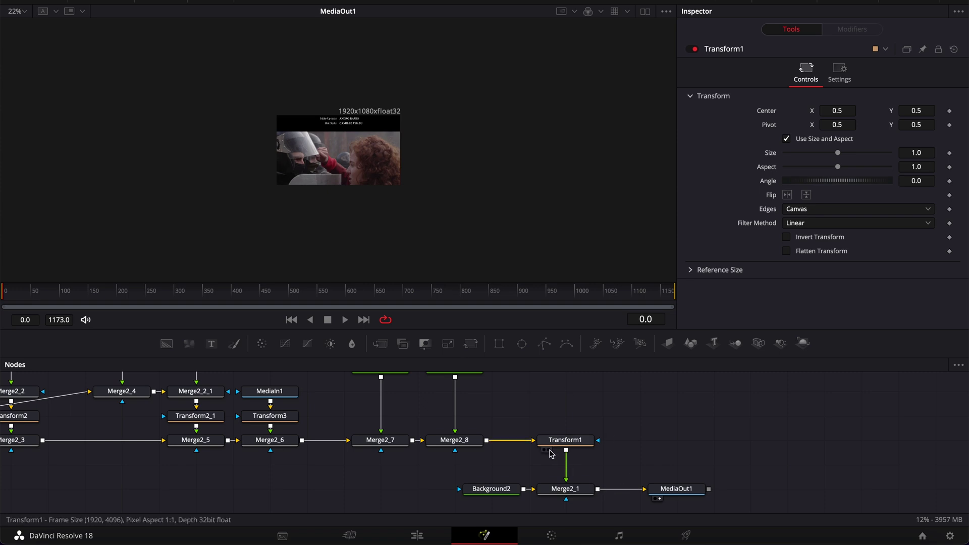
left_click(549, 451)
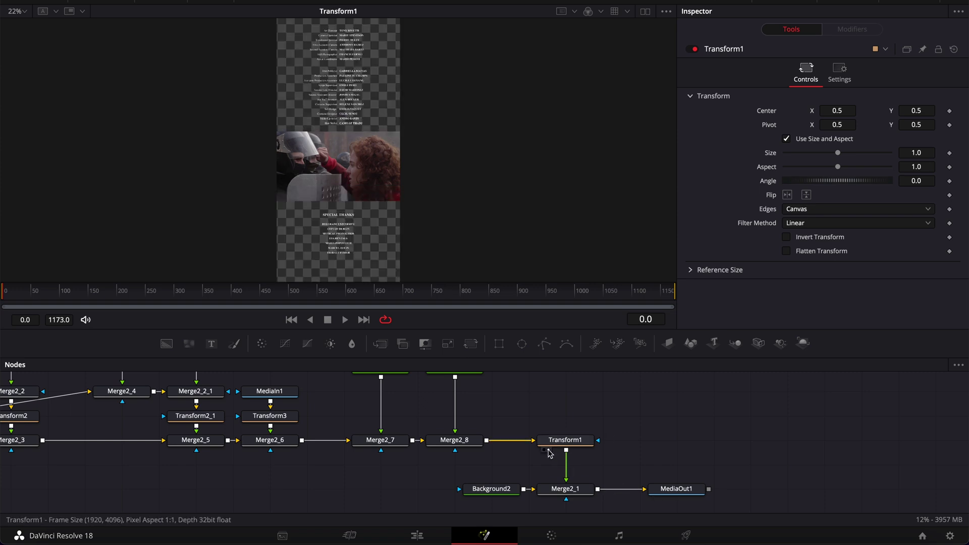
left_click(660, 500)
mouse_move(511, 494)
left_mouse_down()
mouse_move(477, 495)
mouse_move(512, 495)
left_mouse_up()
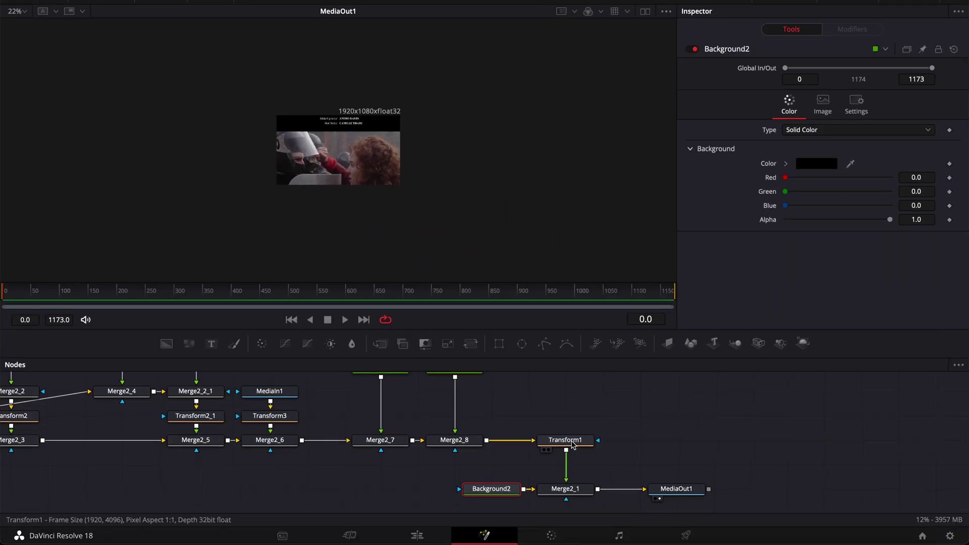
left_click(565, 439)
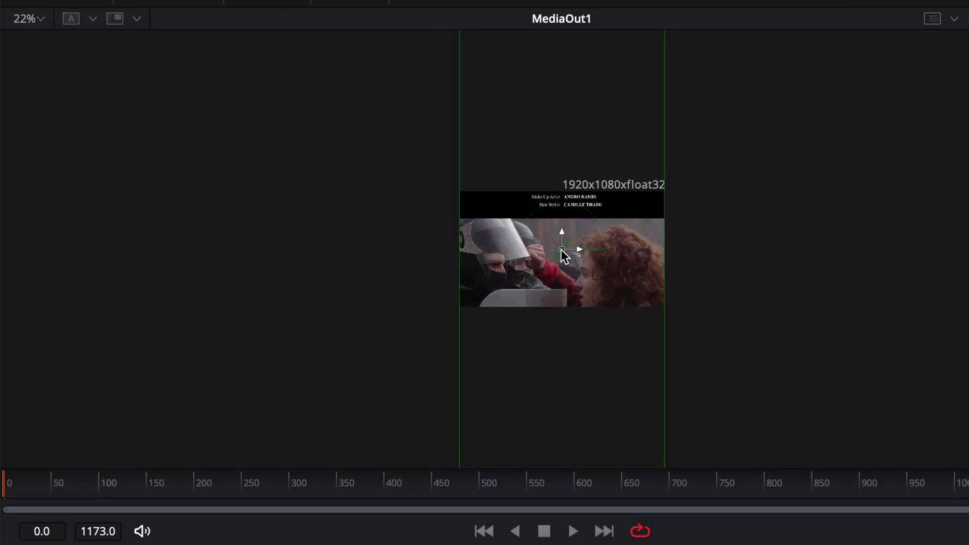
left_click_drag(559, 229, 561, 82)
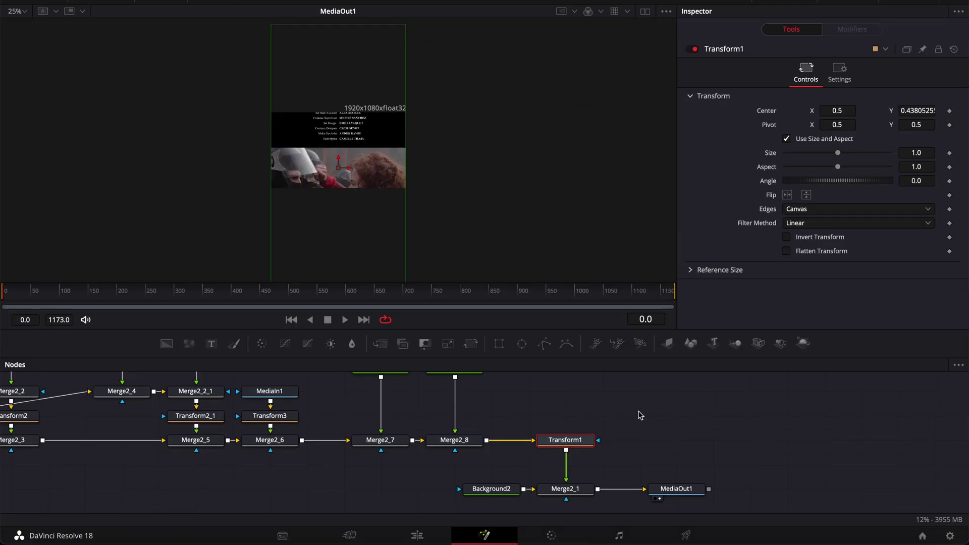
Keyframe Transform1 Center Y from about -0.033 at frame 0 to 0.844 at frame 1173
left_click_drag(10, 294, 4, 292)
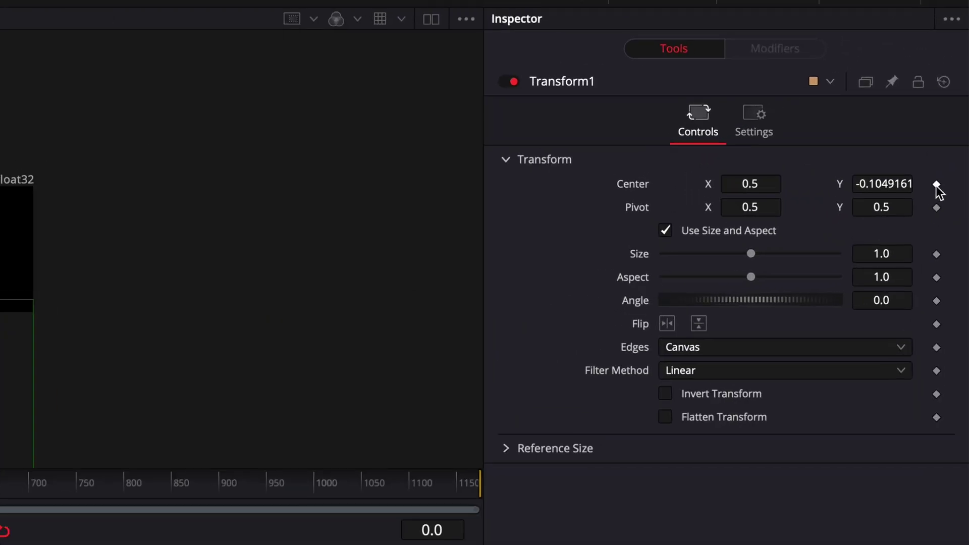
left_click(937, 184)
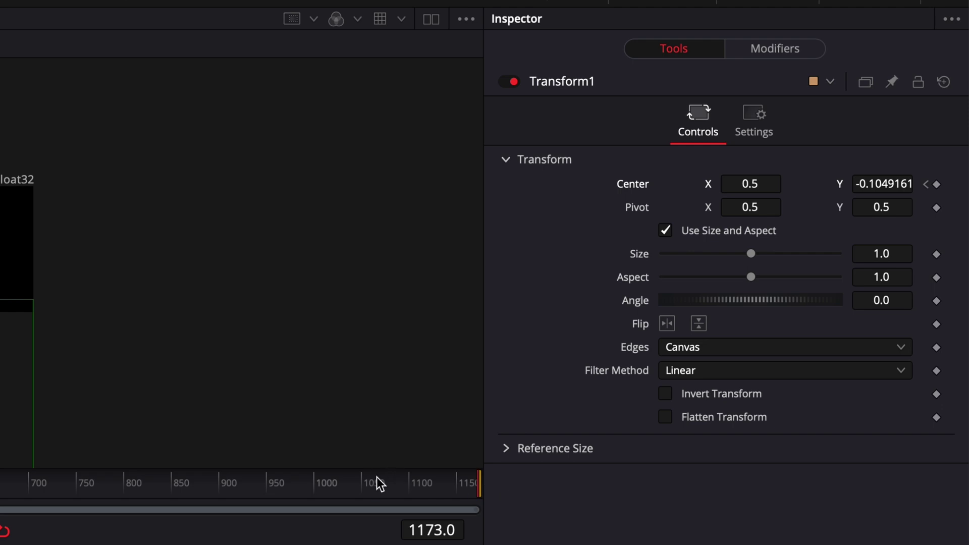
left_click_drag(870, 180, 874, 186)
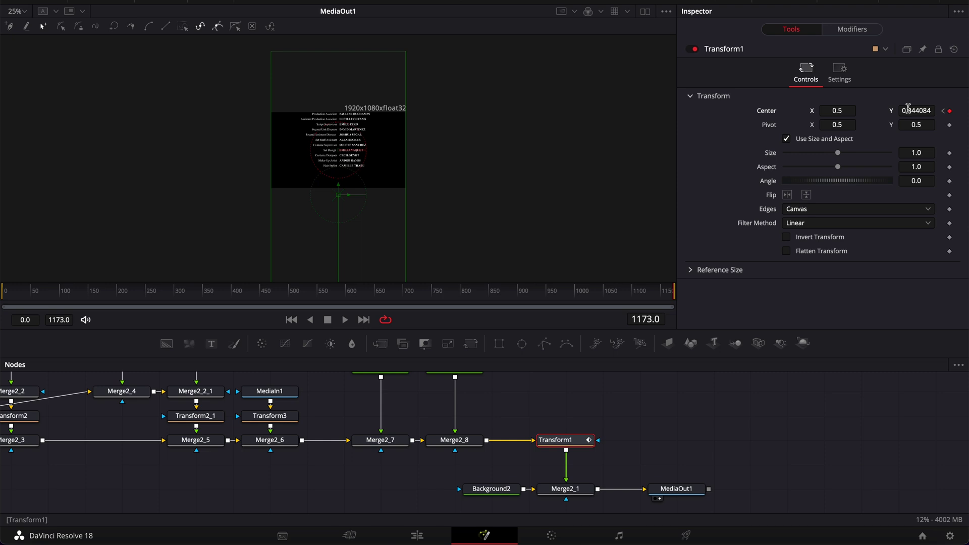
left_click_drag(908, 108, 910, 108)
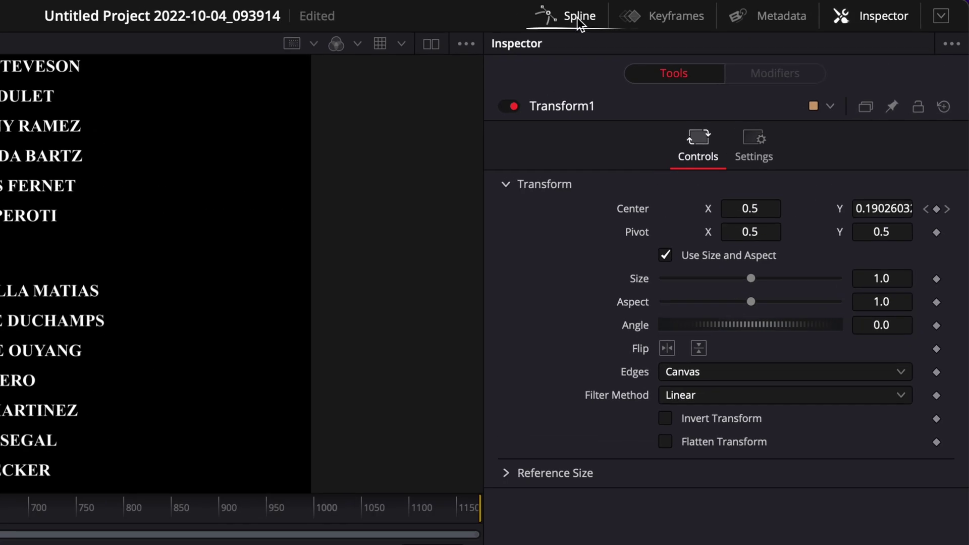
Show Transform1's Displacement curve in the Spline editor, zoomed to fit, and select its keyframes
left_click(577, 17)
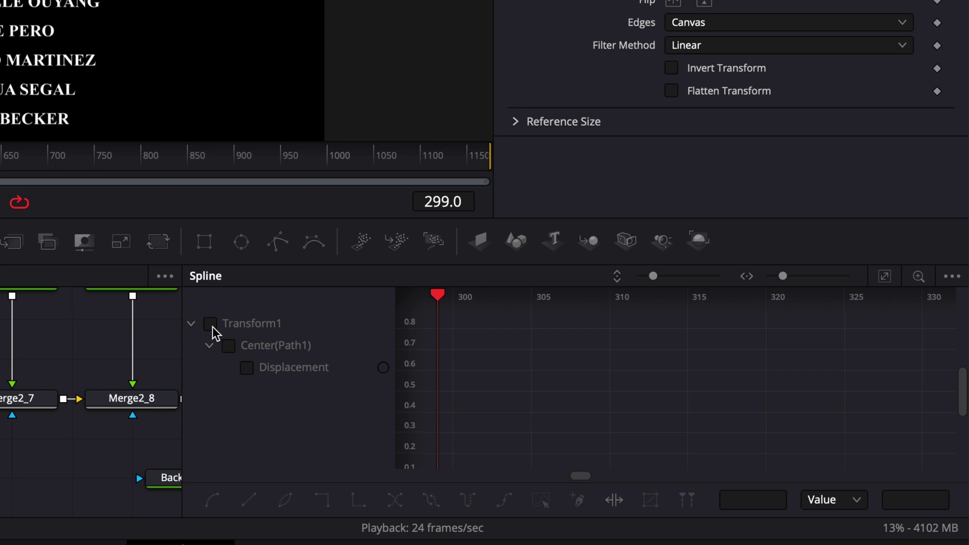
left_click(210, 323)
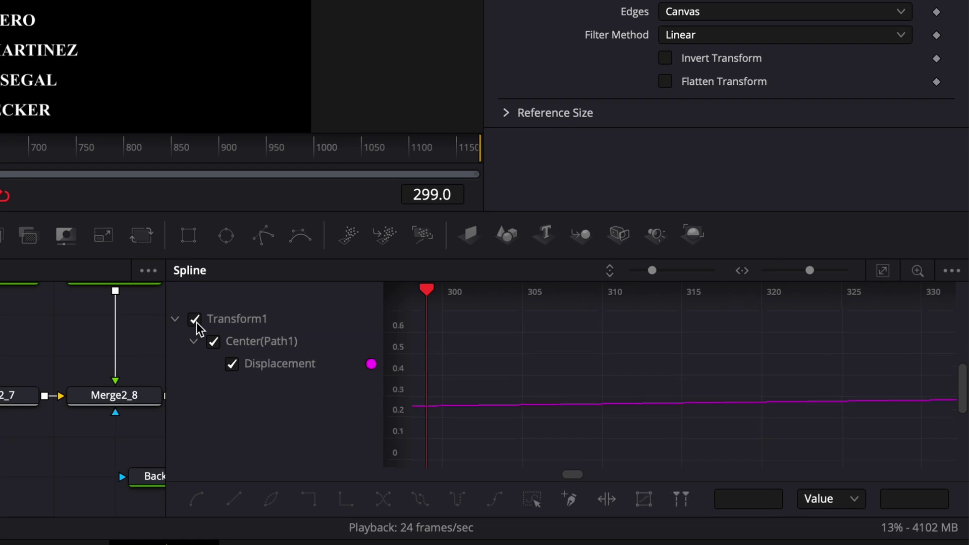
left_click(884, 271)
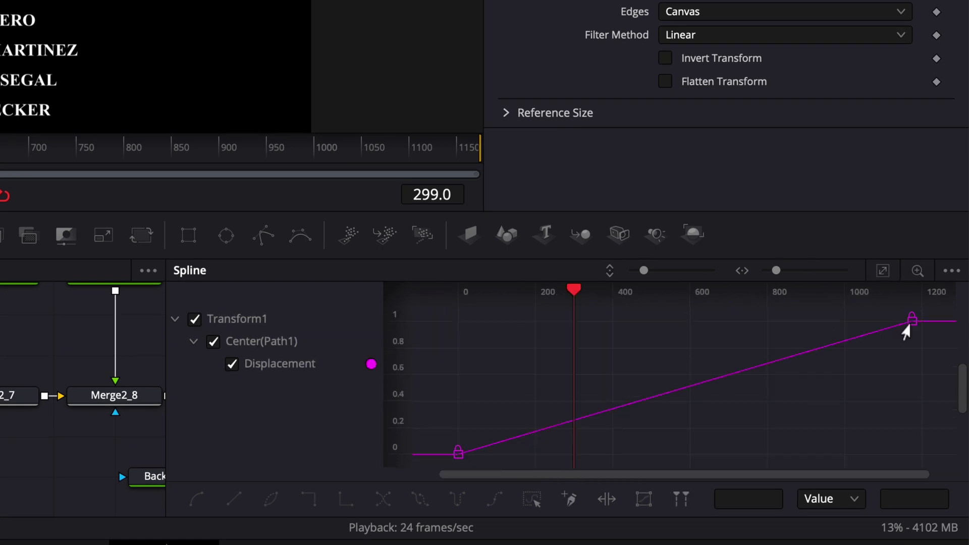
left_click_drag(922, 340, 930, 348)
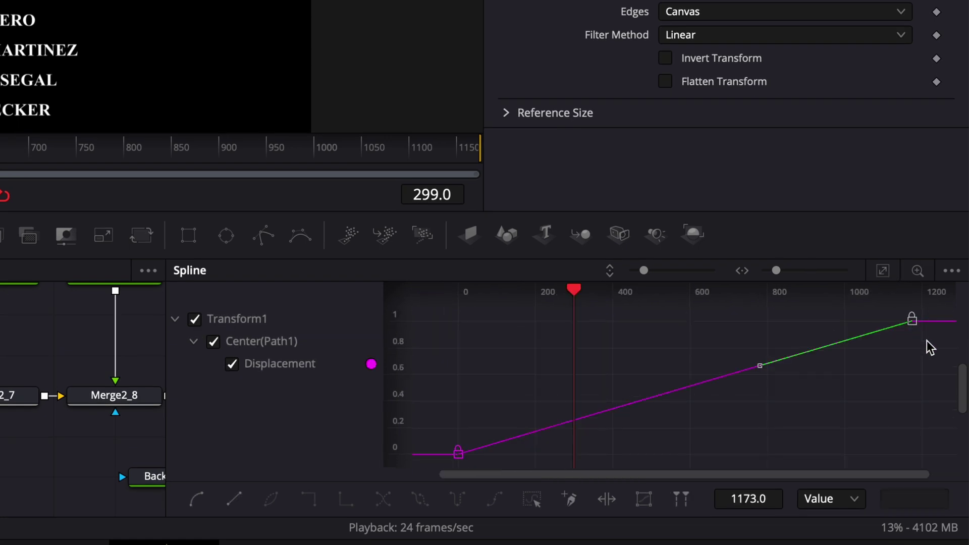
left_click(906, 347)
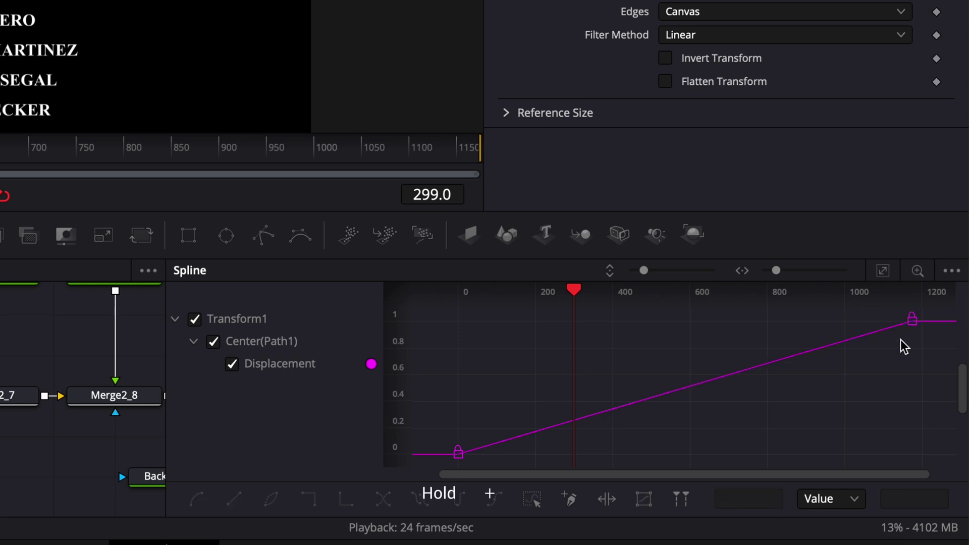
left_click_drag(894, 341, 656, 323)
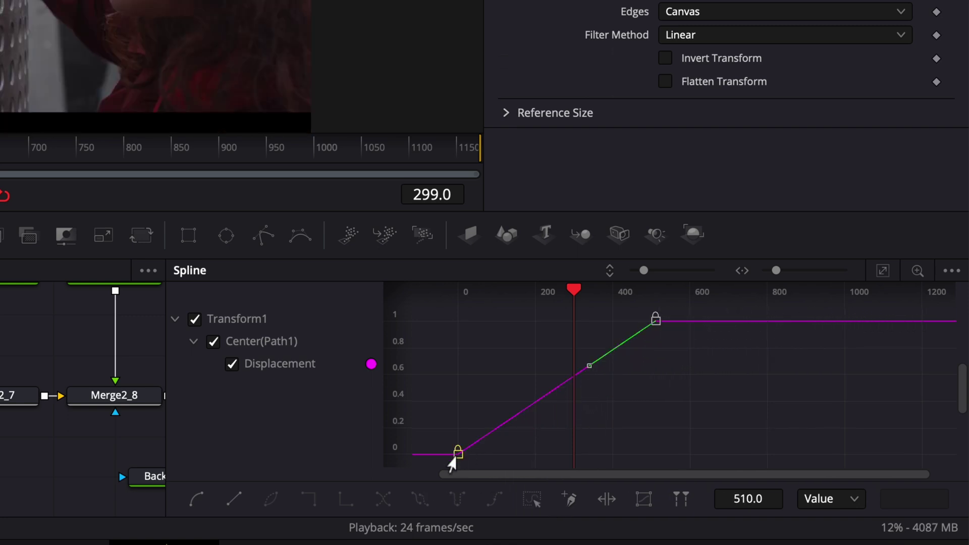
left_click(458, 453, "shift")
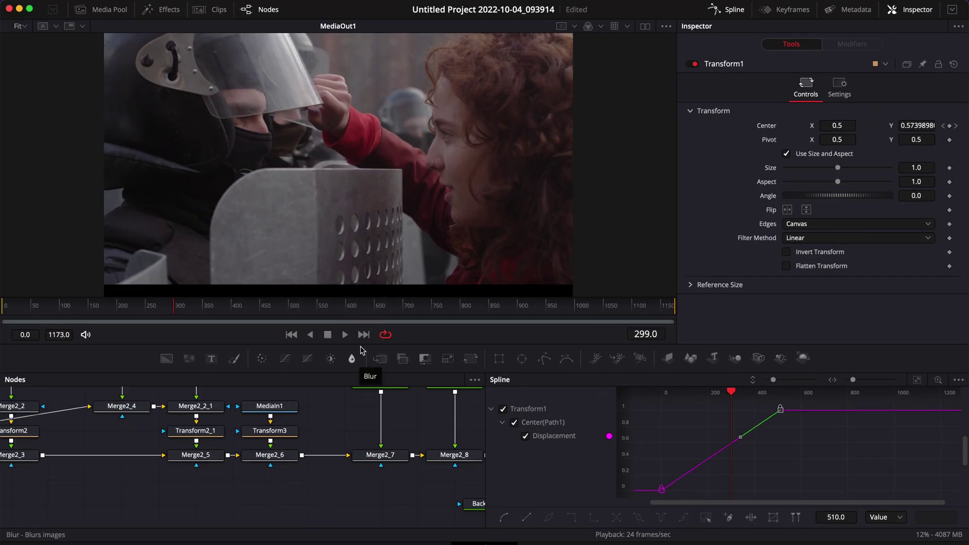
Preview the roll and drag the end keyframe out to frame 1796 to slow it
left_click_drag(83, 310, 8, 305)
key("space")
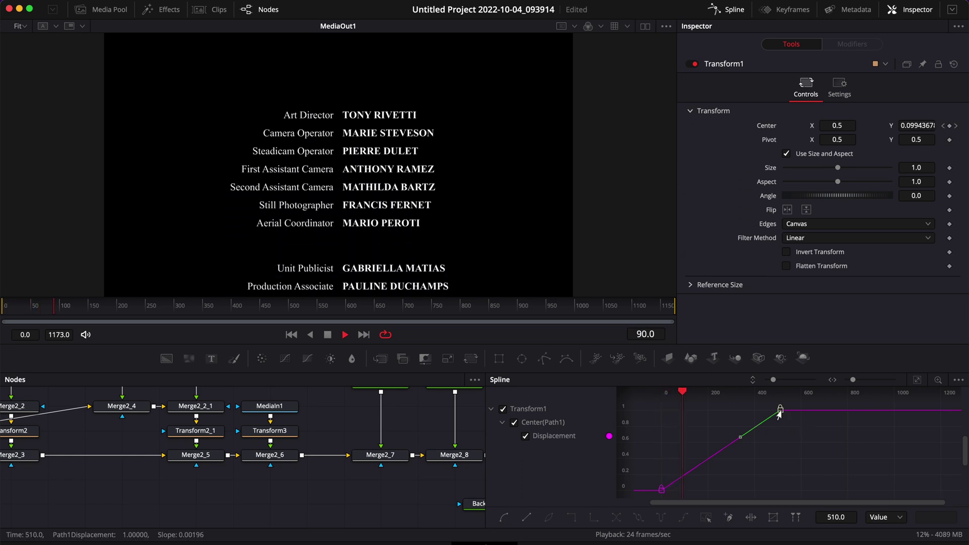
left_click_drag(781, 409, 735, 413)
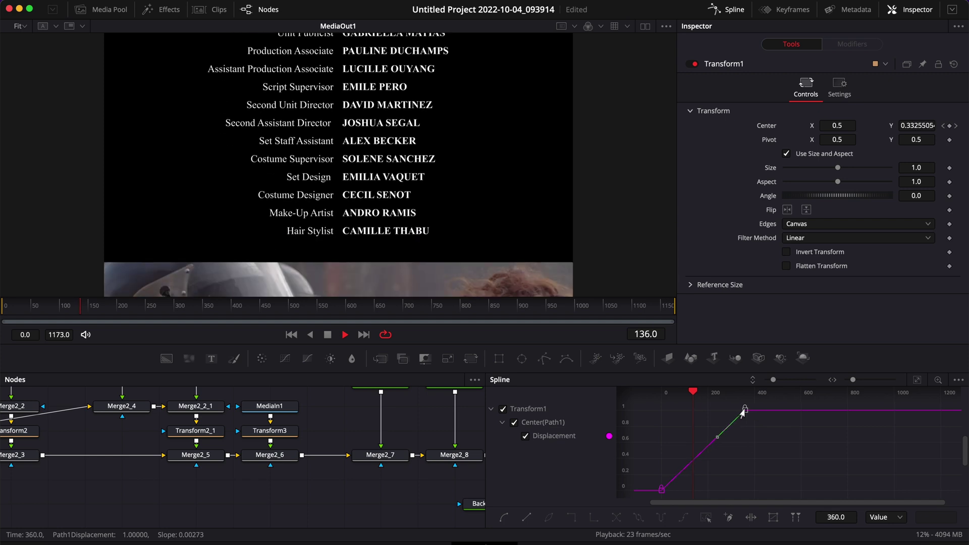
key("space")
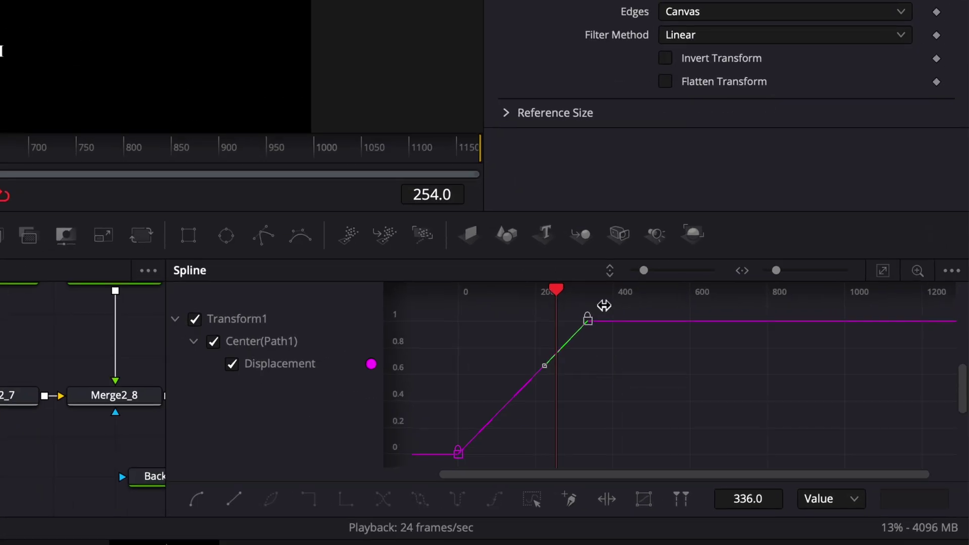
left_click_drag(740, 409, 829, 415)
left_click_drag(737, 335, 932, 343)
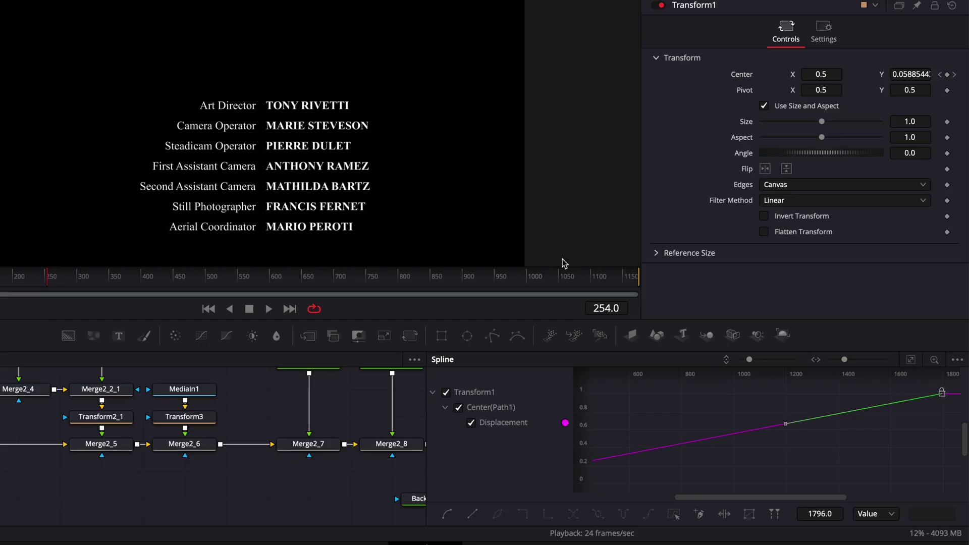
left_click_drag(323, 147, 502, 156)
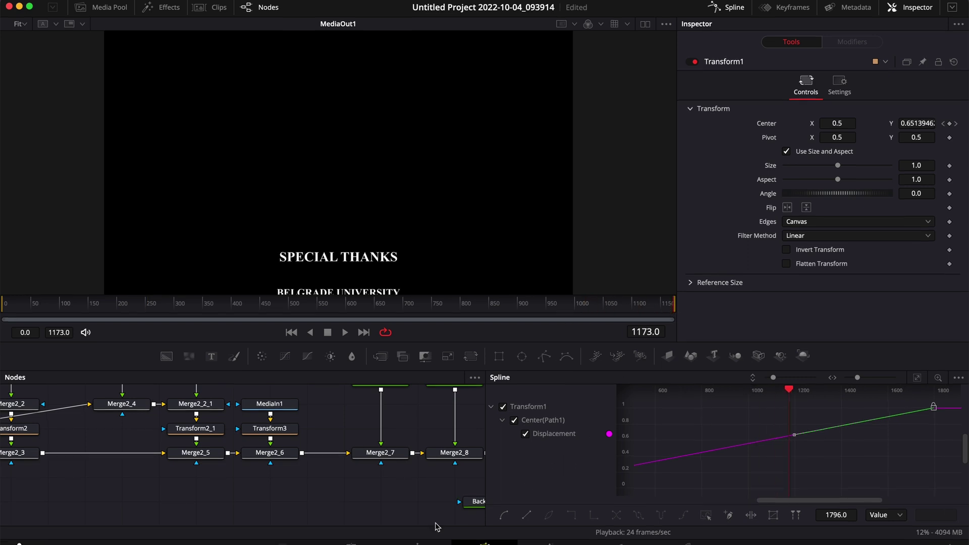
On the Edit page, extend the Fusion Composition clip to frame 2251 and scrub through the rolling credits
left_click(418, 534)
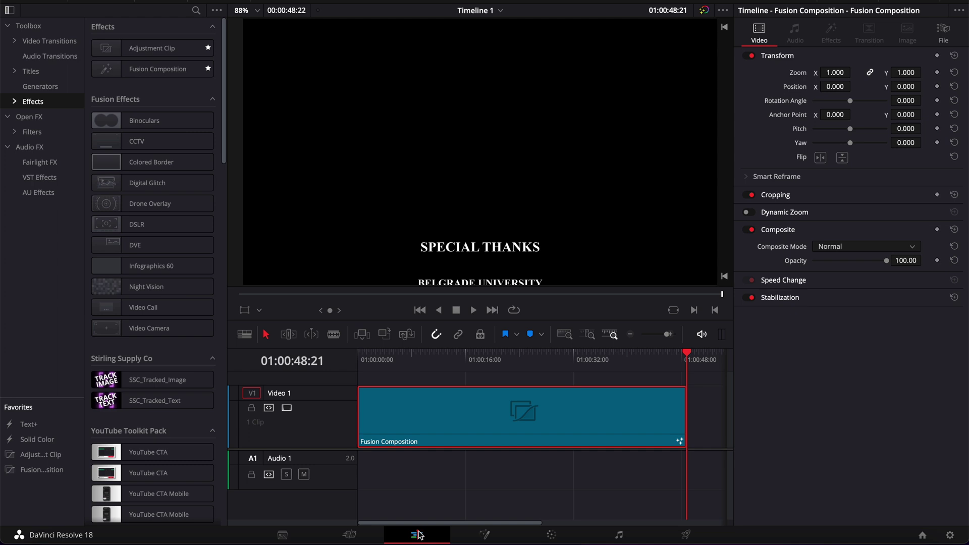
left_click_drag(684, 425, 707, 441)
scroll(535, 448, "right", 3)
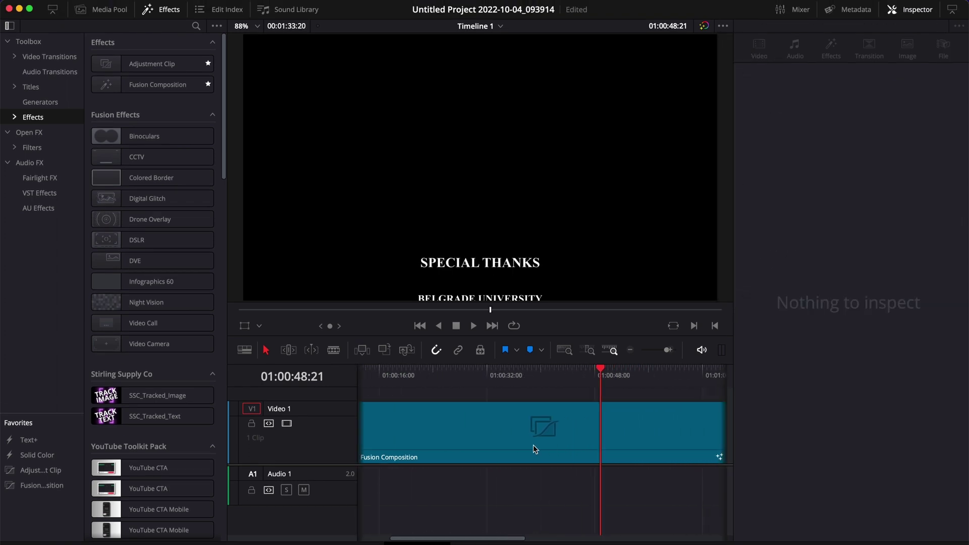
scroll(535, 448, "right", 2)
left_click_drag(568, 374, 481, 389)
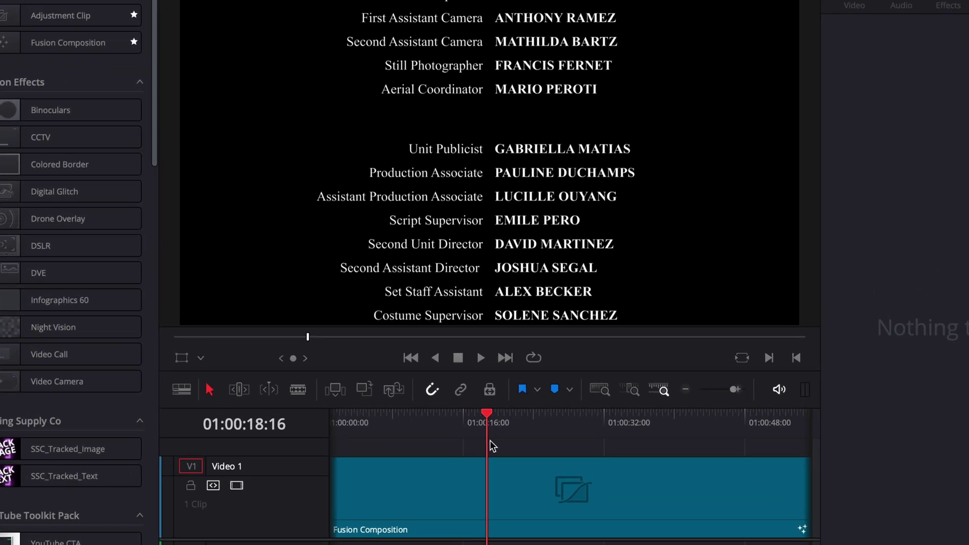
left_click_drag(491, 441, 697, 457)
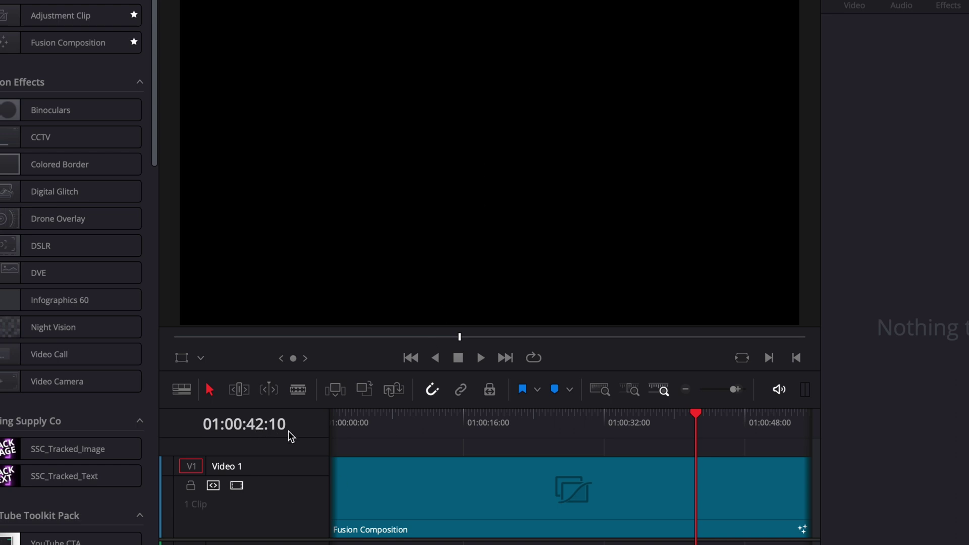
Back in Fusion, select the MediaIn1 behind-the-scenes node and scrub to find where the clip should appear
left_click(479, 536)
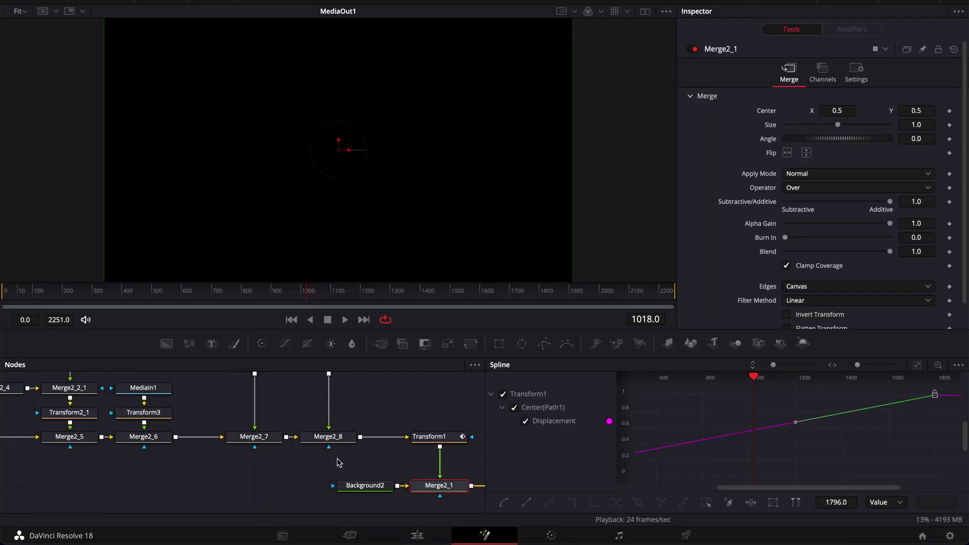
scroll(338, 463, "up", 3)
left_click(192, 446)
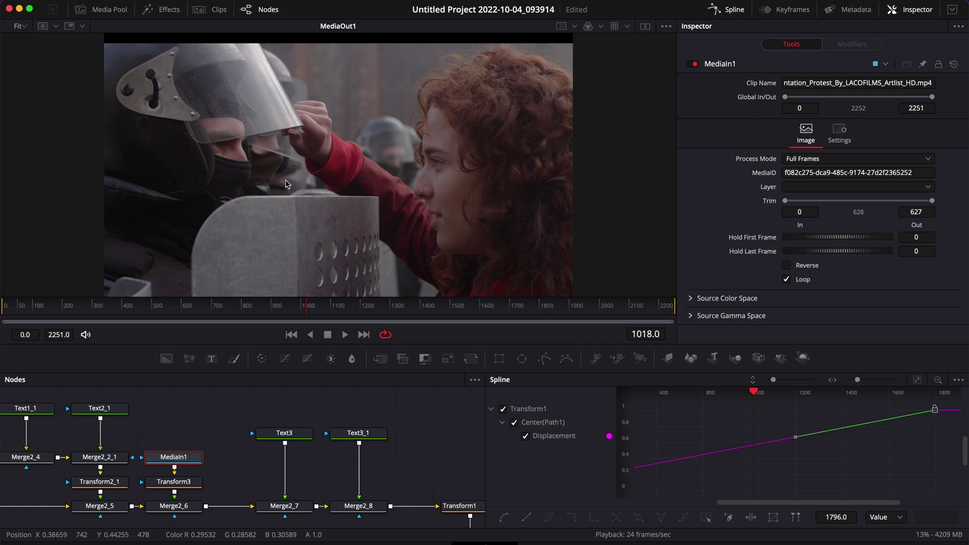
left_click(246, 307)
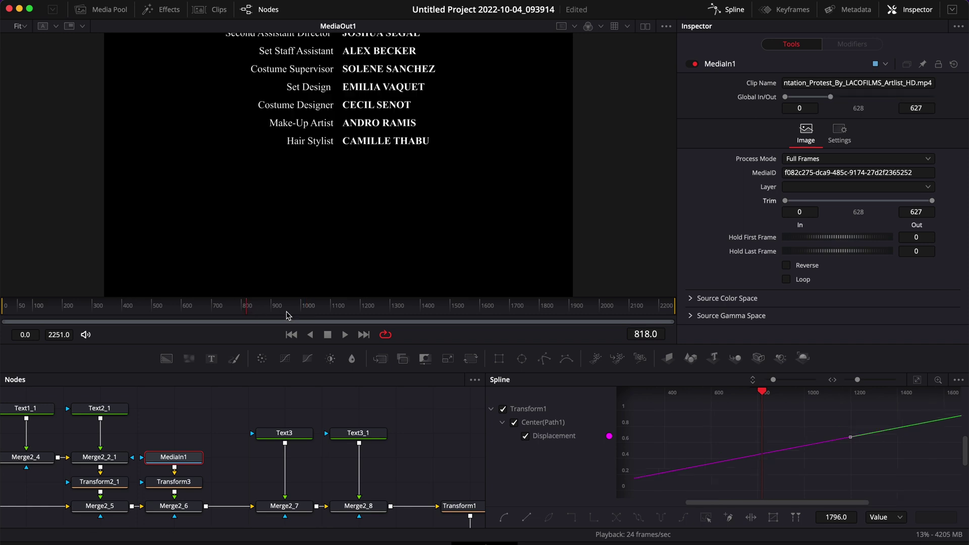
left_click_drag(286, 315, 190, 315)
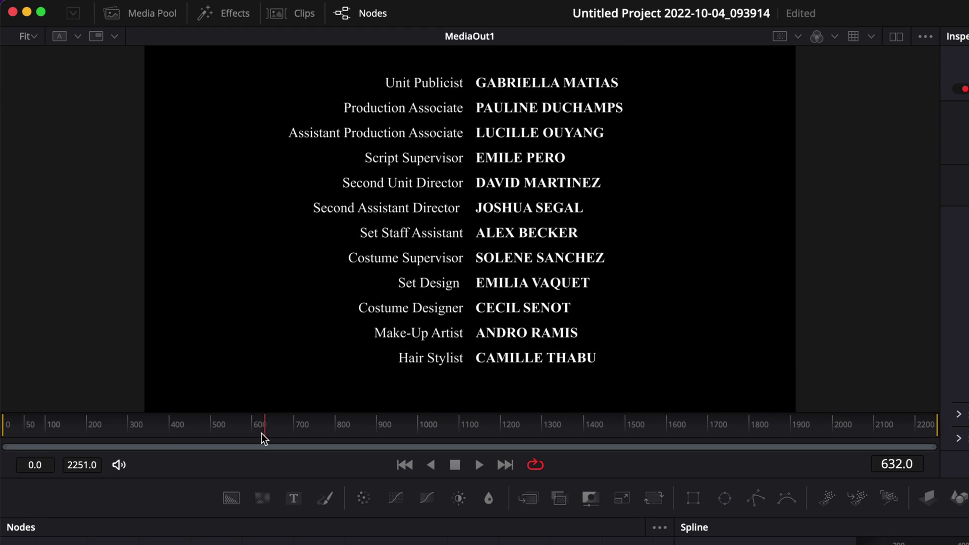
mouse_move(262, 434)
left_mouse_down()
mouse_move(248, 435)
mouse_move(273, 435)
left_mouse_up()
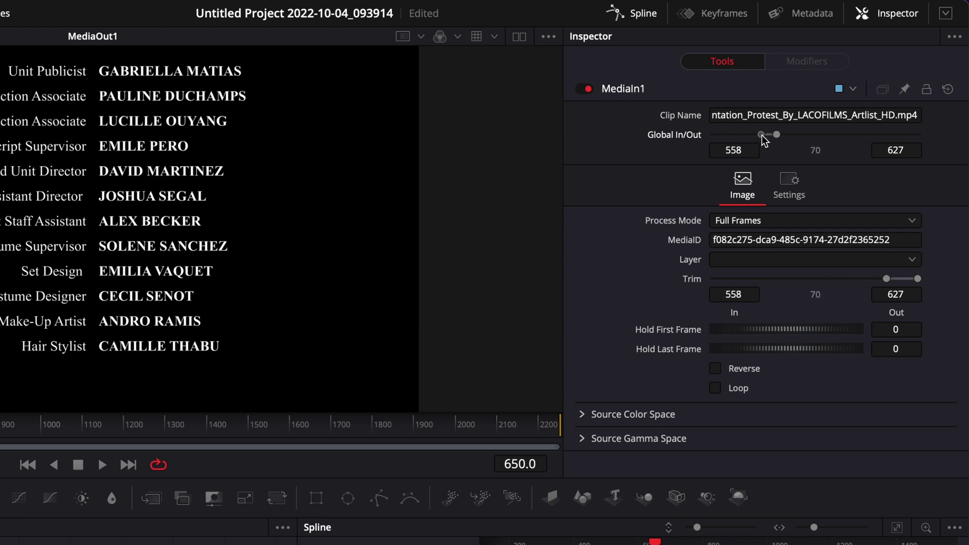
Set the MediaIn1 clip's Global In to frame 600 and restore its trimmed opening frames with Trim In at 0
left_click_drag(778, 135, 862, 135)
left_click(748, 150)
type("600")
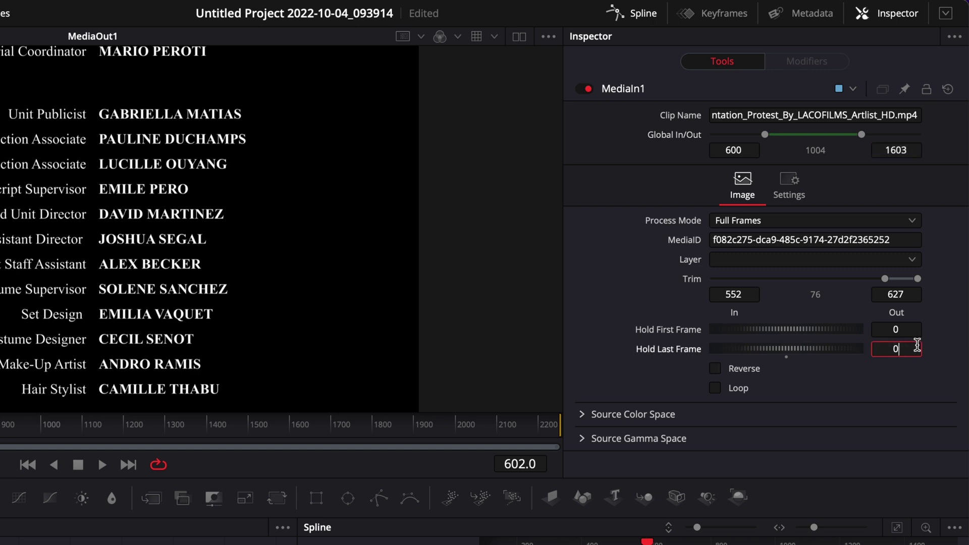
key("Tab")
left_click_drag(787, 135, 807, 282)
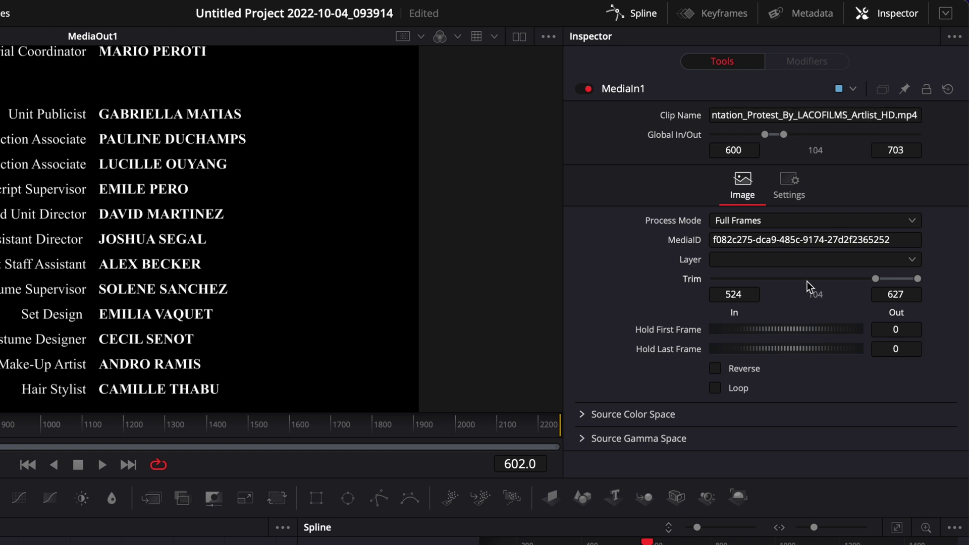